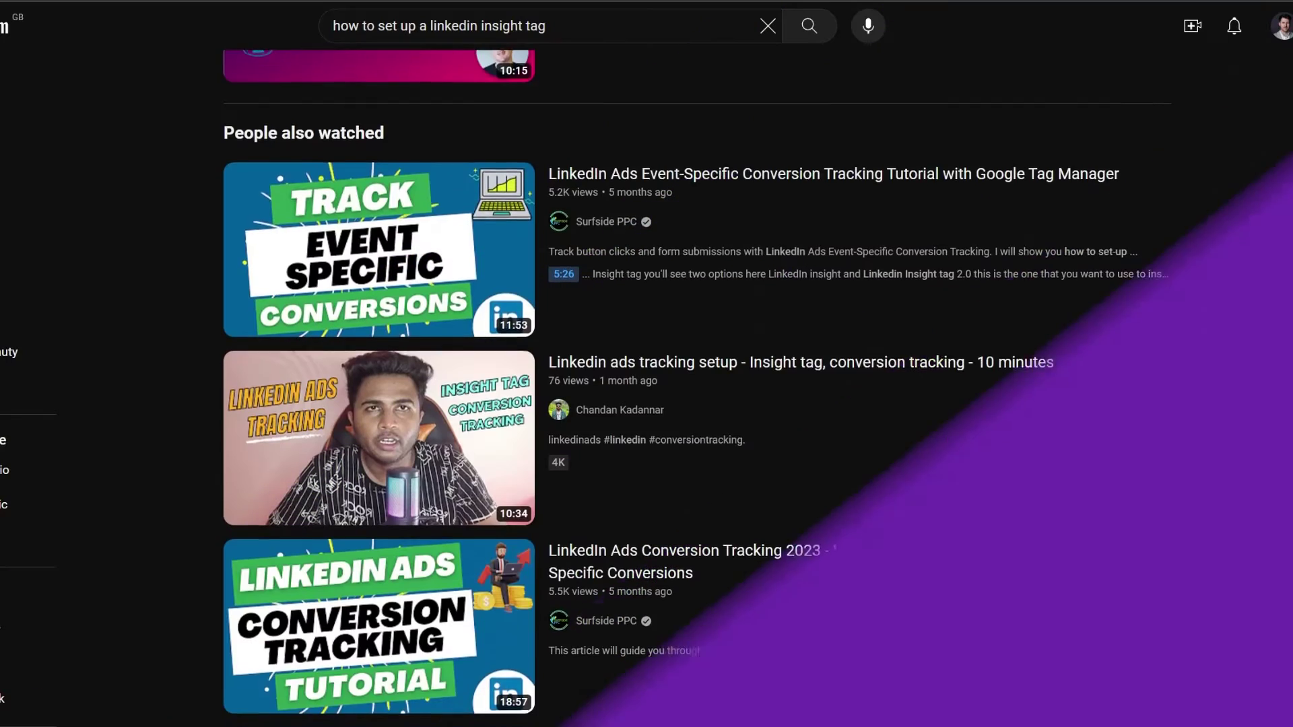
Step: Advance the conversion form to tracking setup and expand 'I will install the tag myself' to show the Insight Tag code
scroll(646, 377, down, 2)
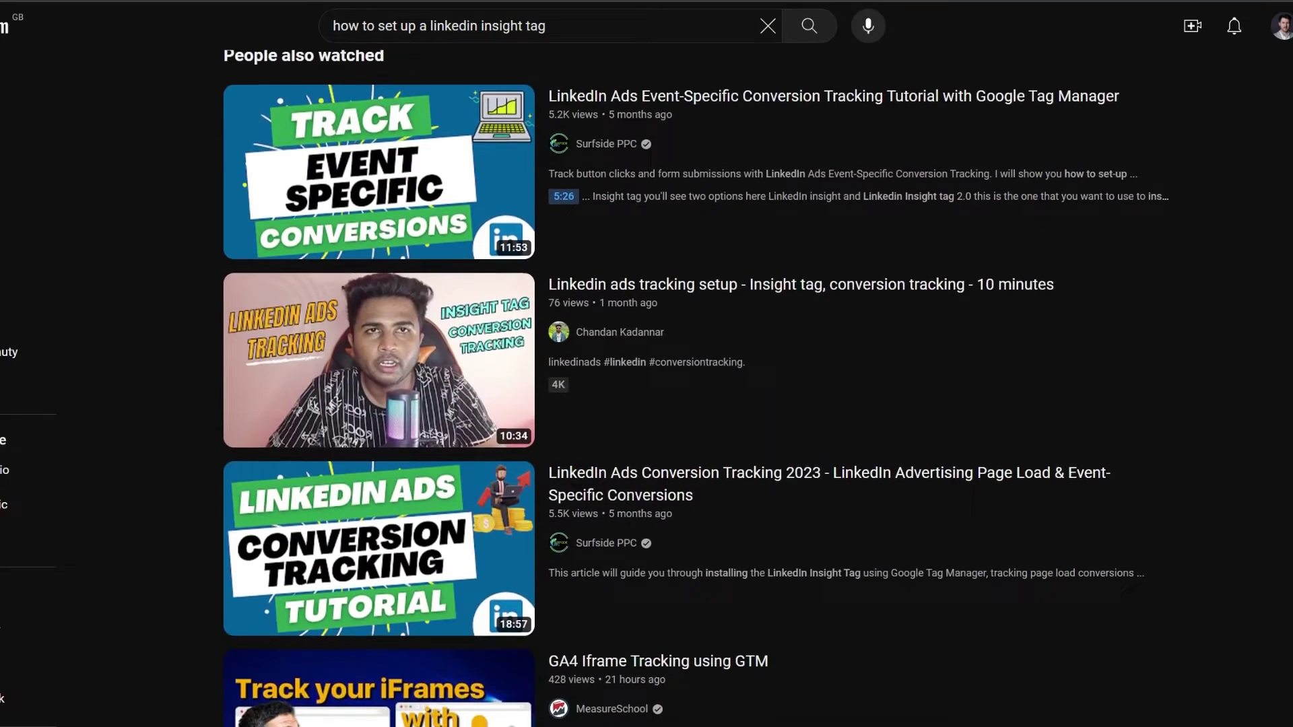
scroll(646, 377, down, 2)
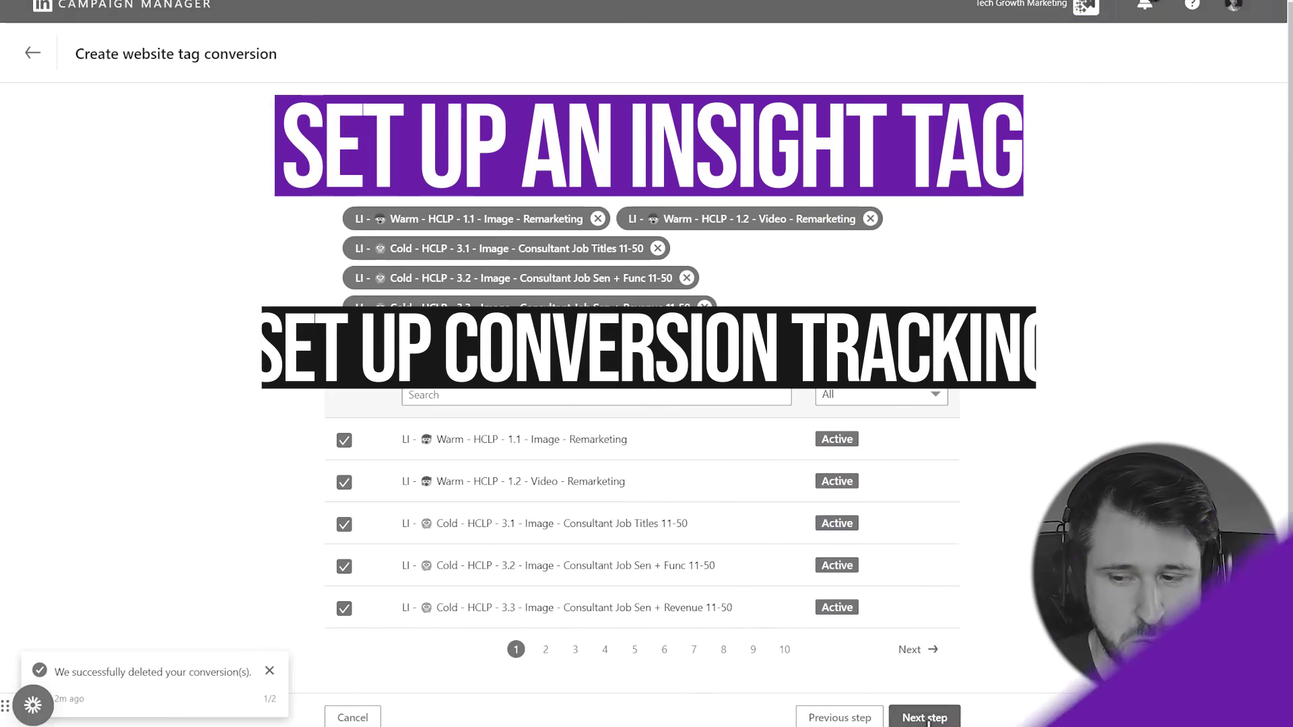
click(926, 718)
scroll(467, 404, down, 2)
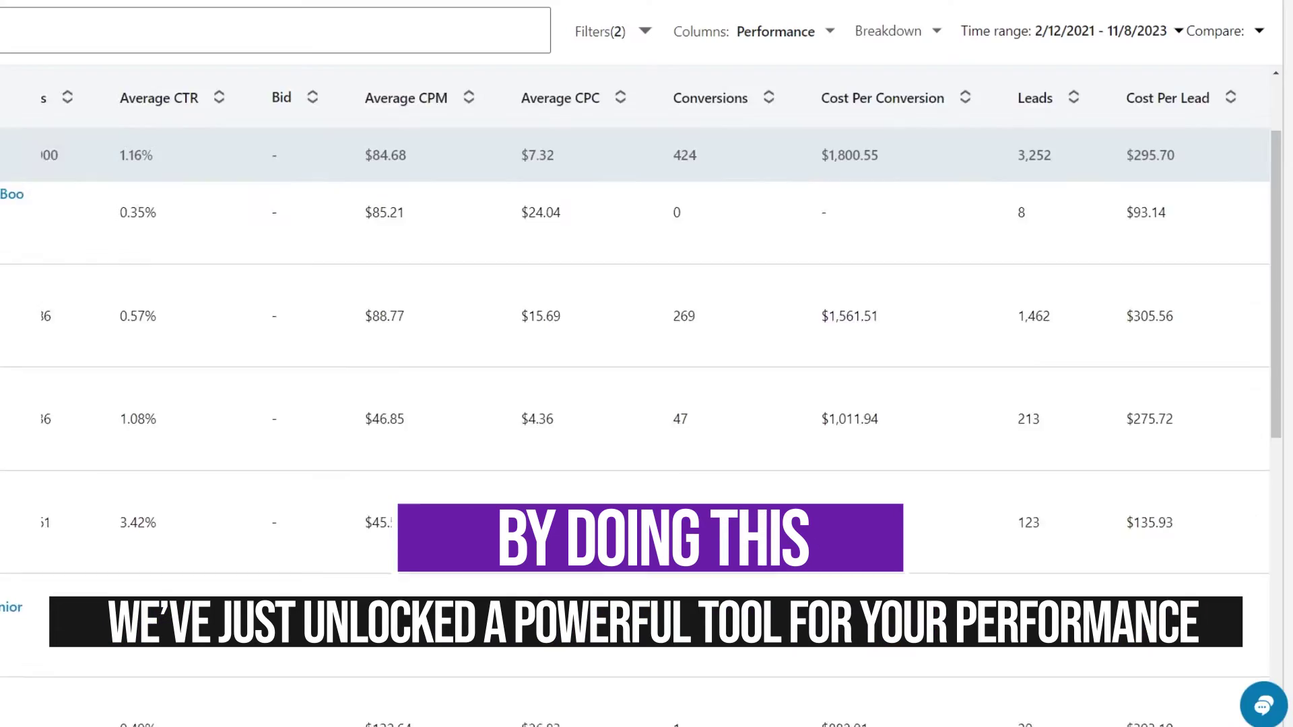
scroll(640, 404, right, 4)
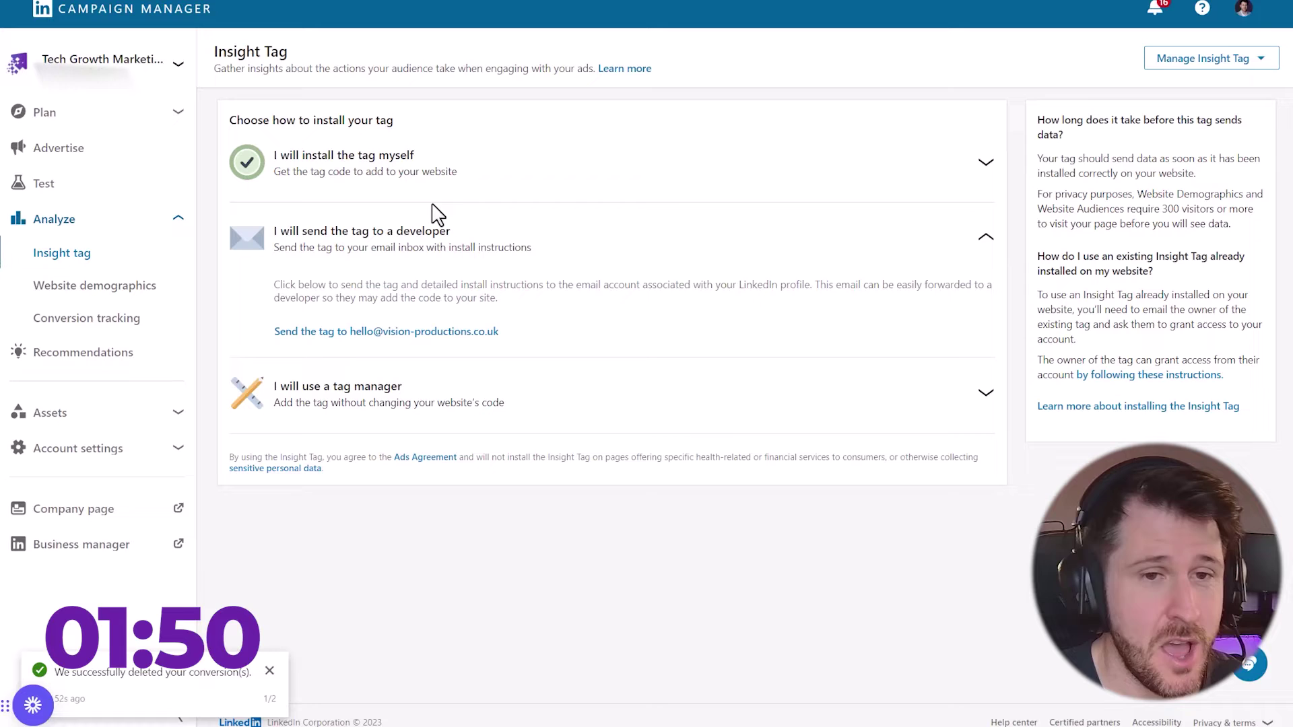
click(528, 168)
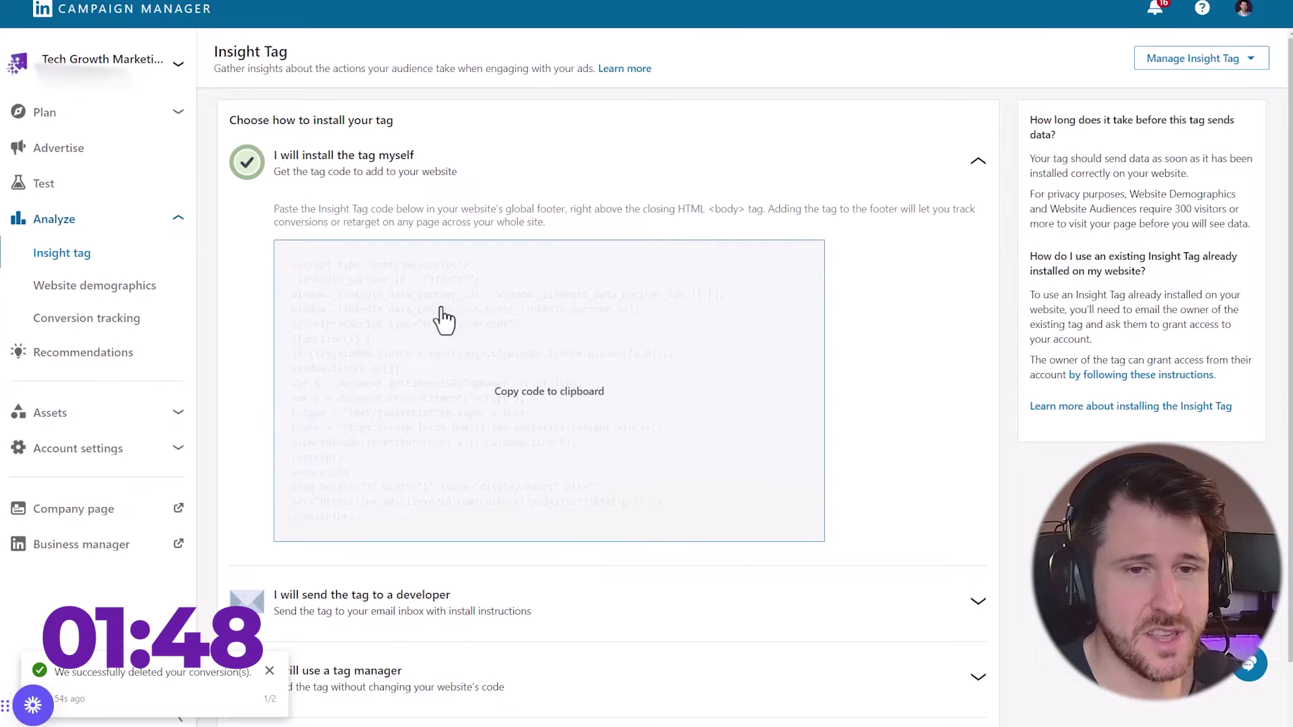
Step: Paste the copied Insight Tag code into the LinkedIn Ads Guide V1 funnel's Body tracking code and save
click(525, 388)
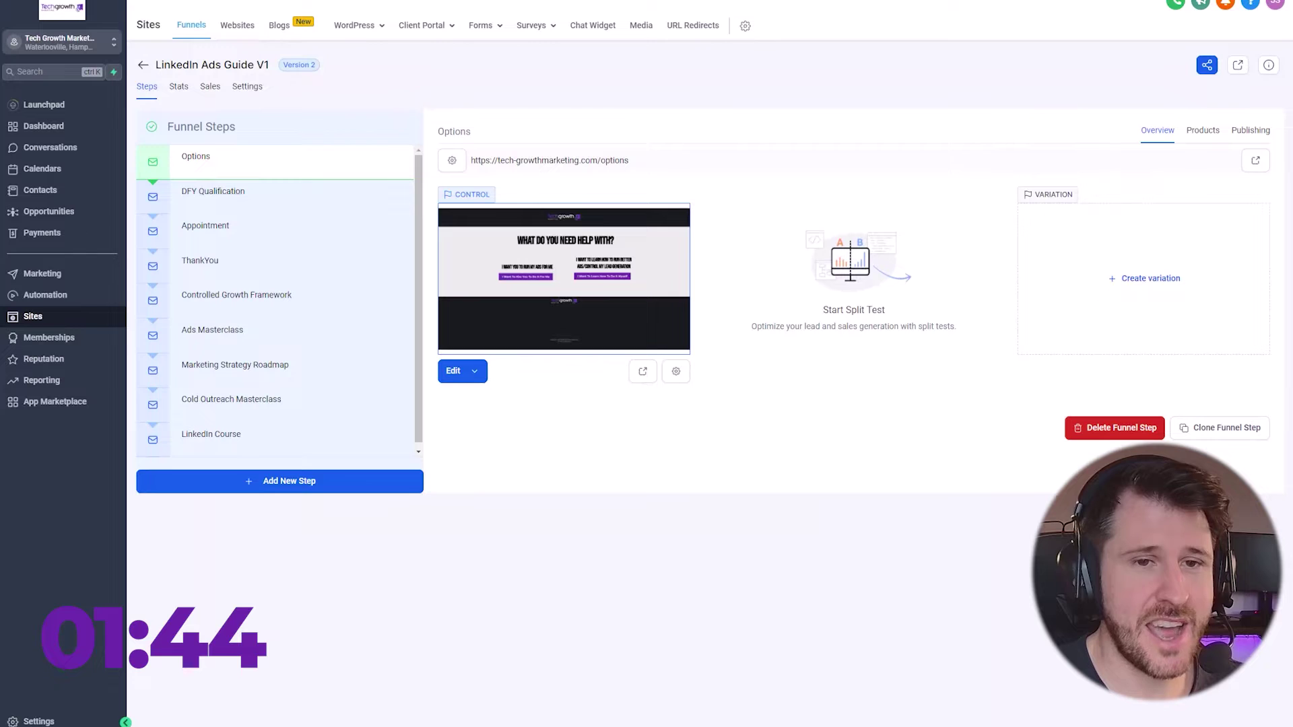
click(247, 87)
click(848, 300)
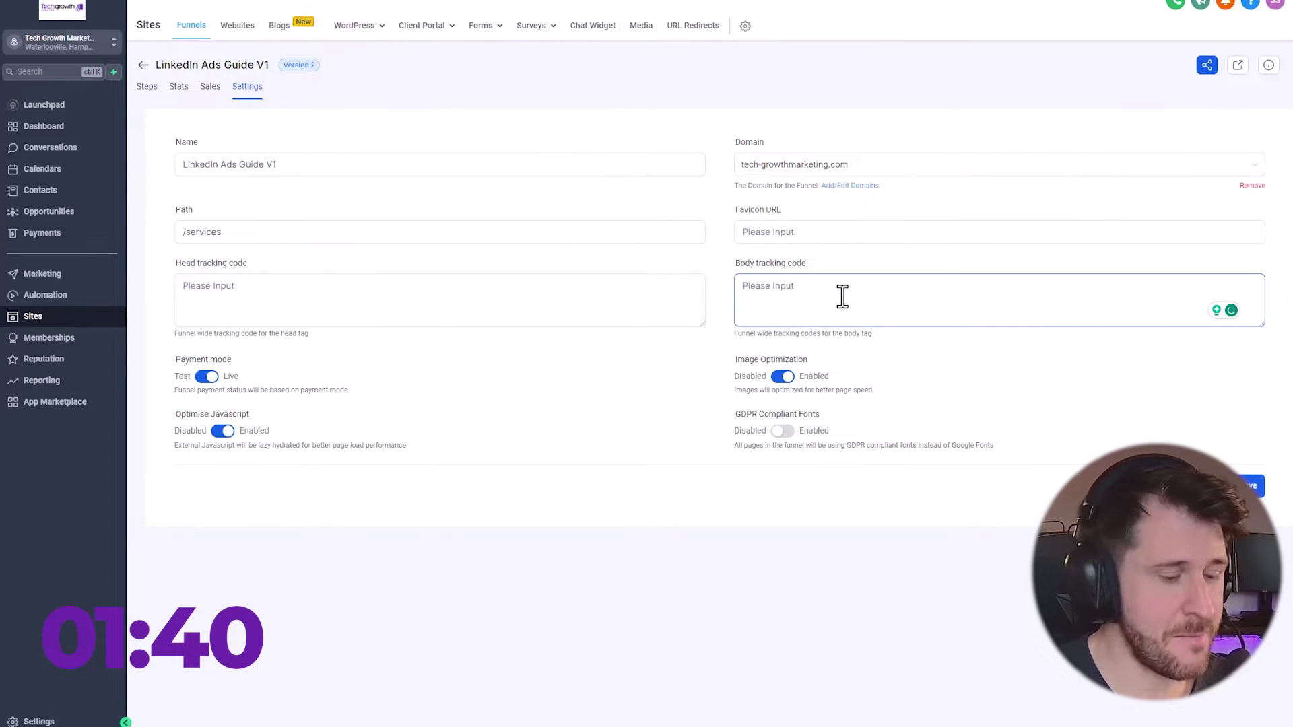
key(ctrl+v)
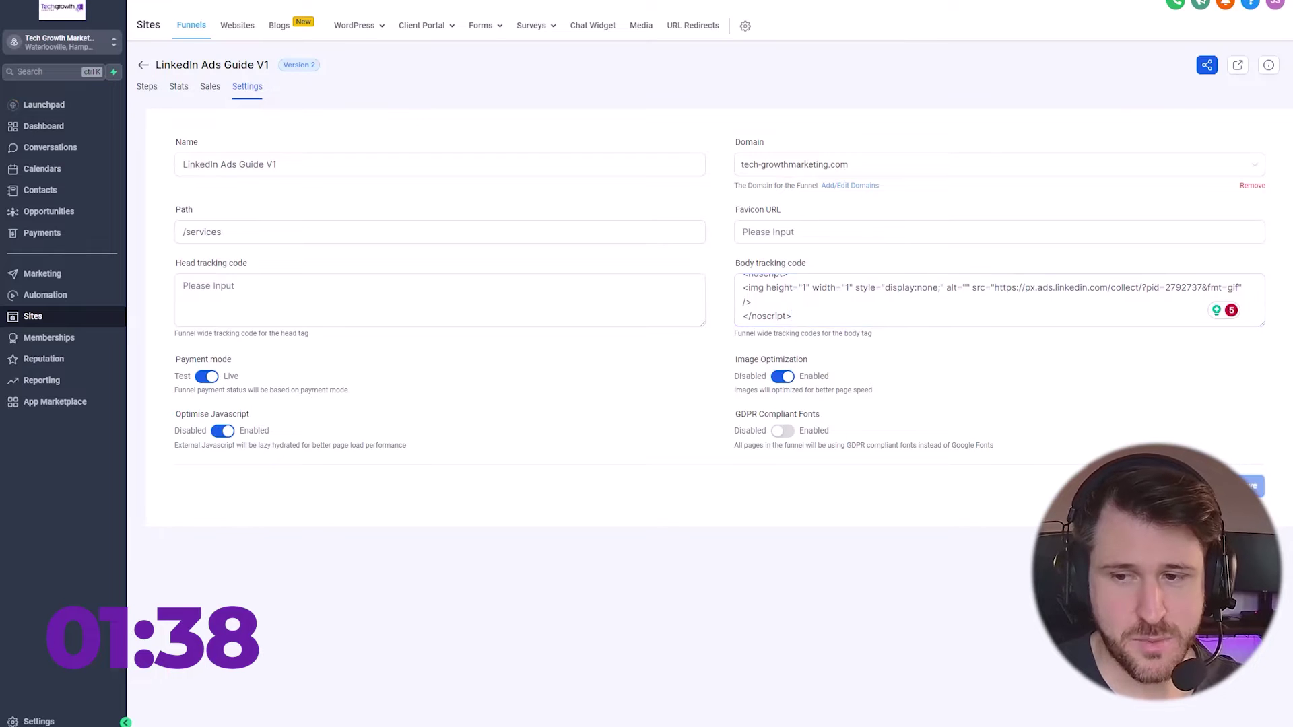
click(1251, 486)
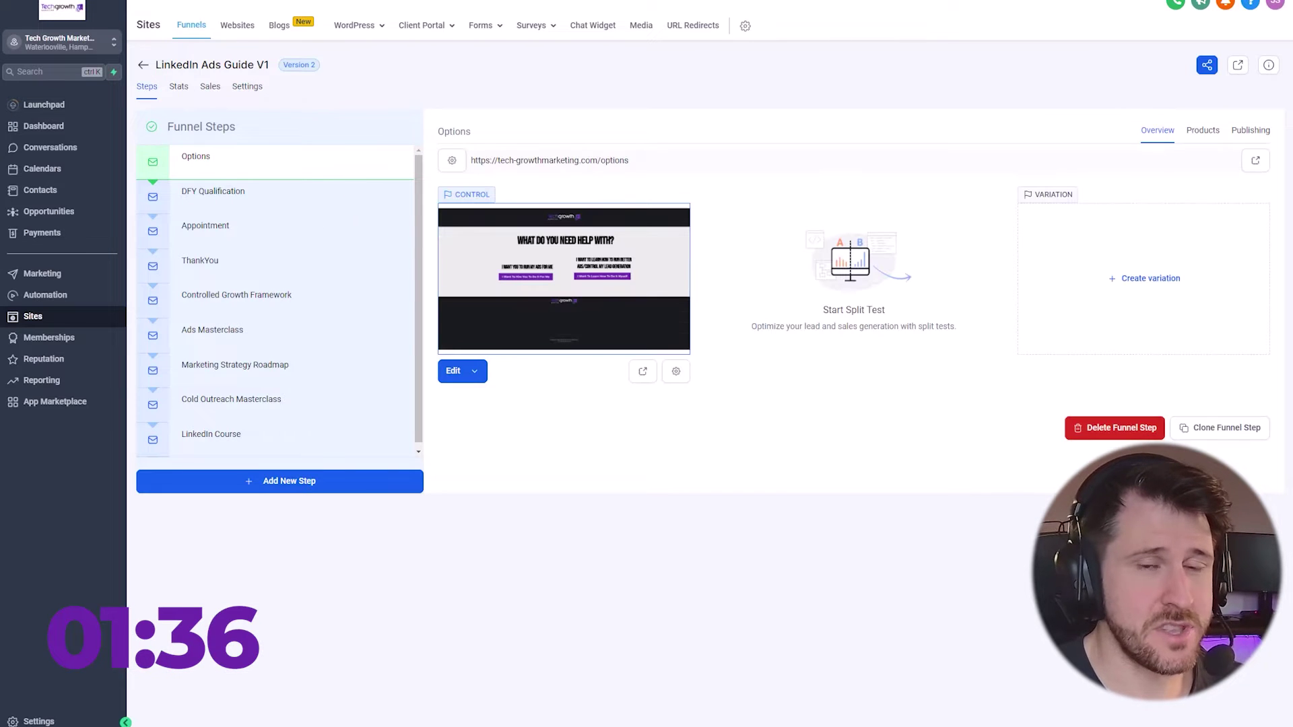
Step: Create a new Google Tag Manager tag of type LinkedIn Insight
key(ctrl+Tab)
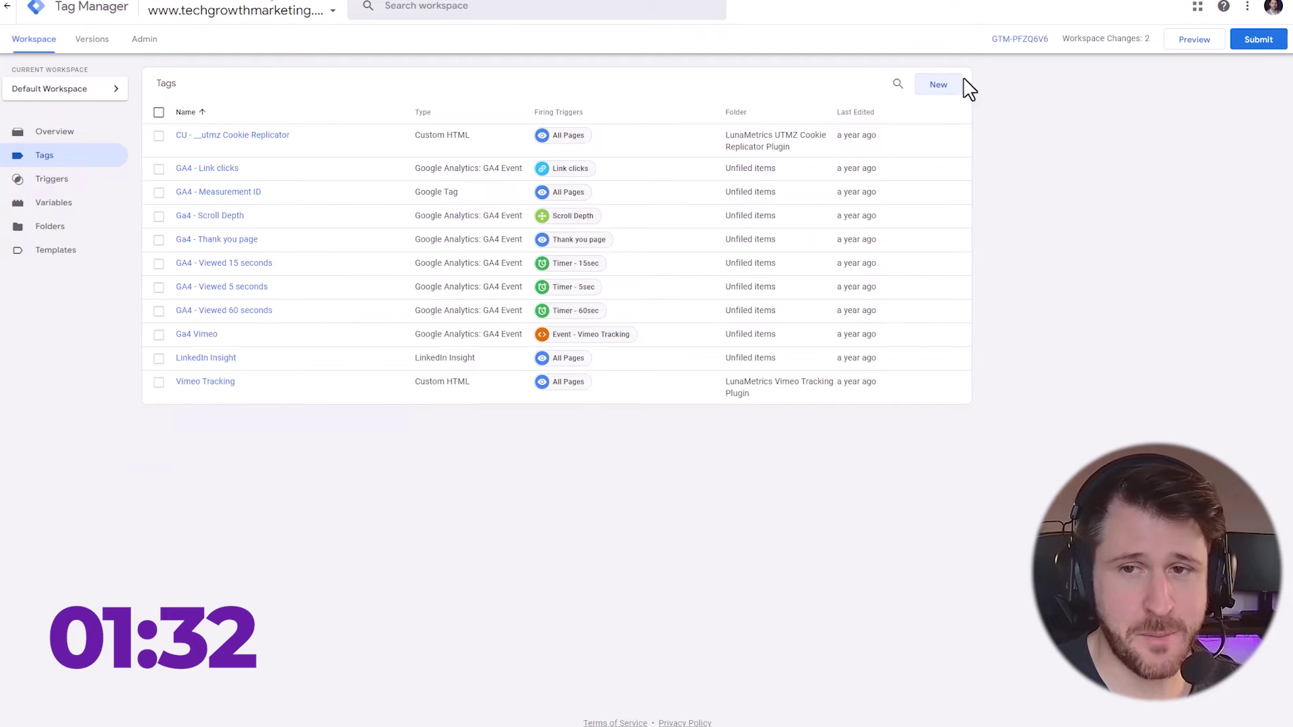
click(940, 85)
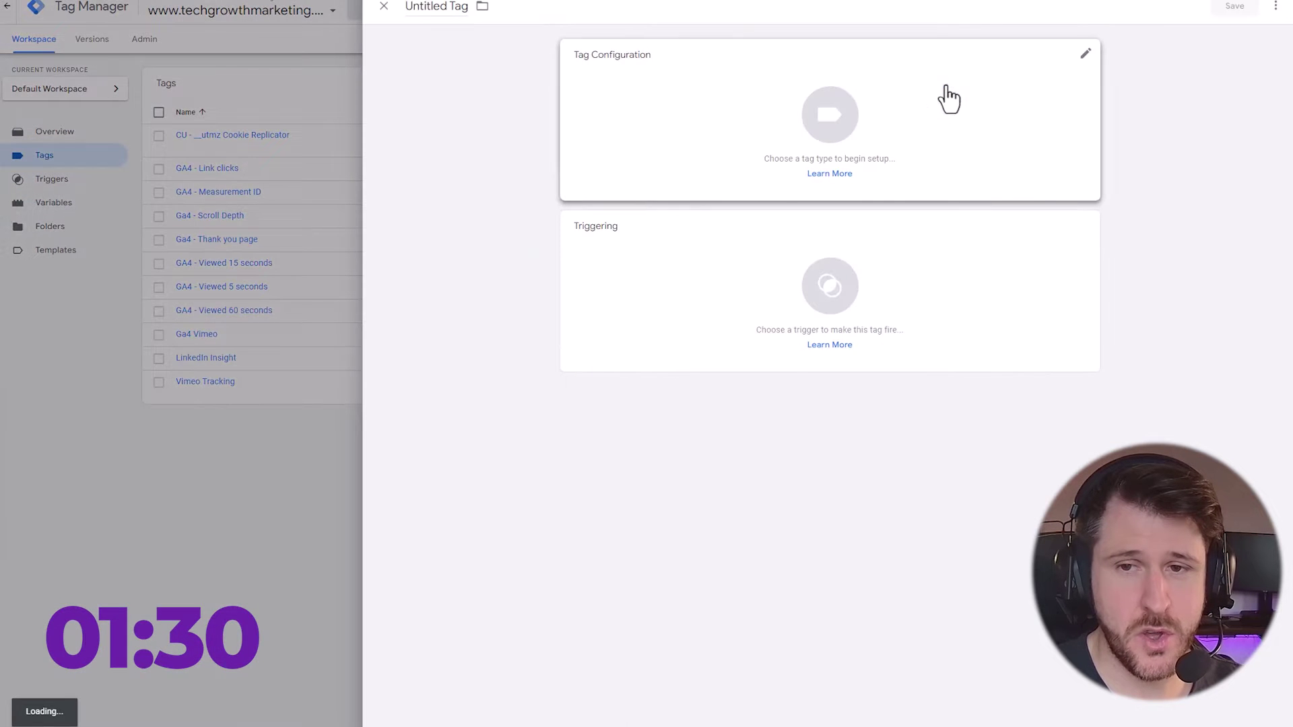
click(830, 128)
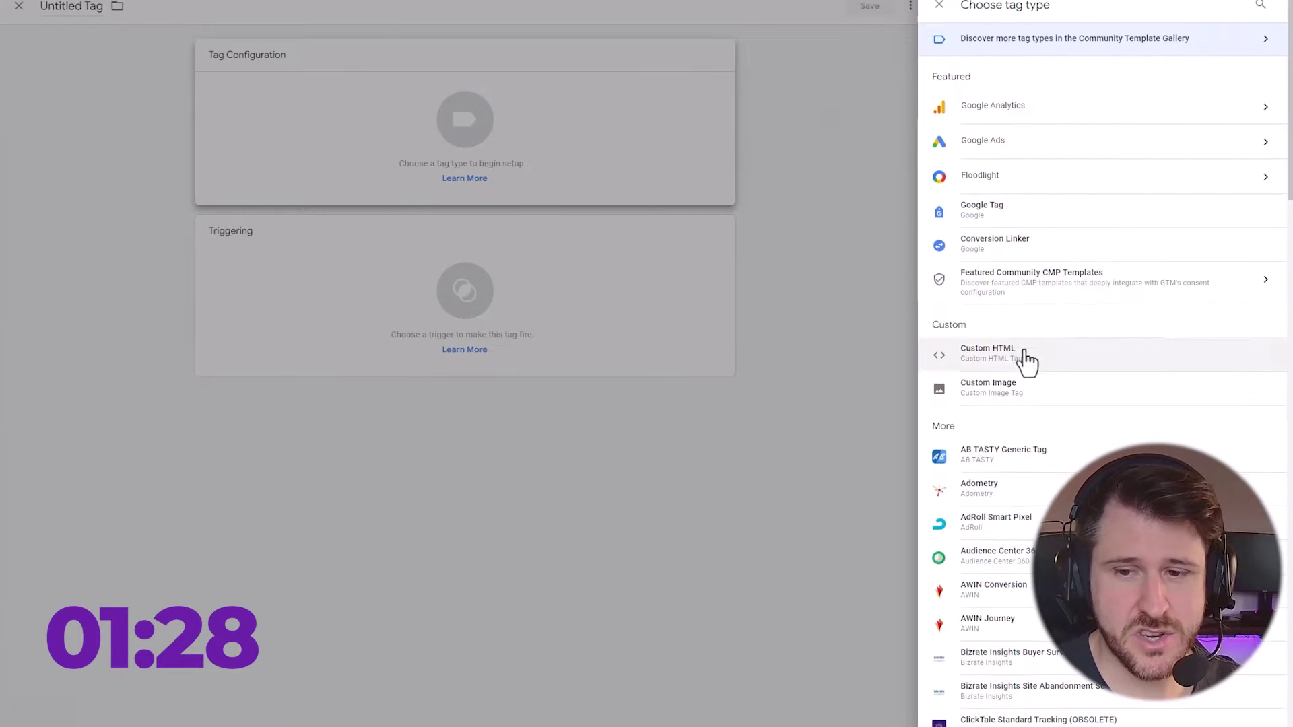
scroll(1027, 360, down, 12)
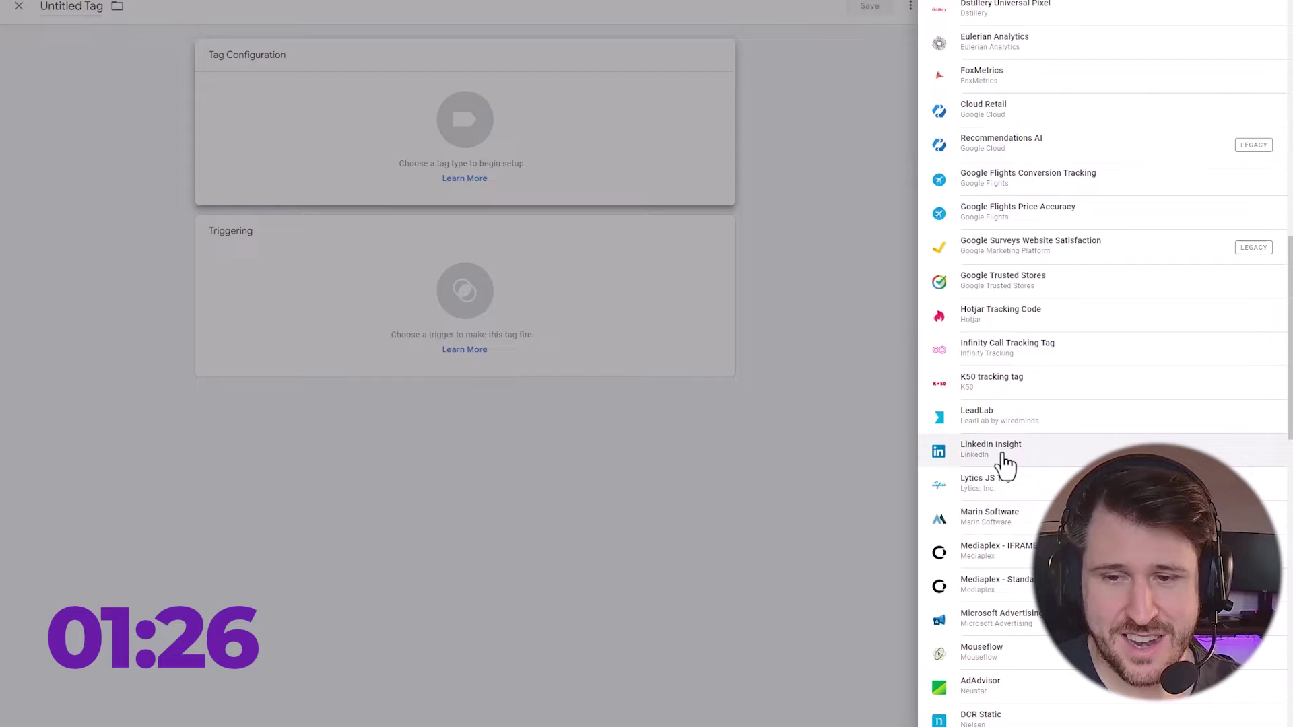
click(1006, 465)
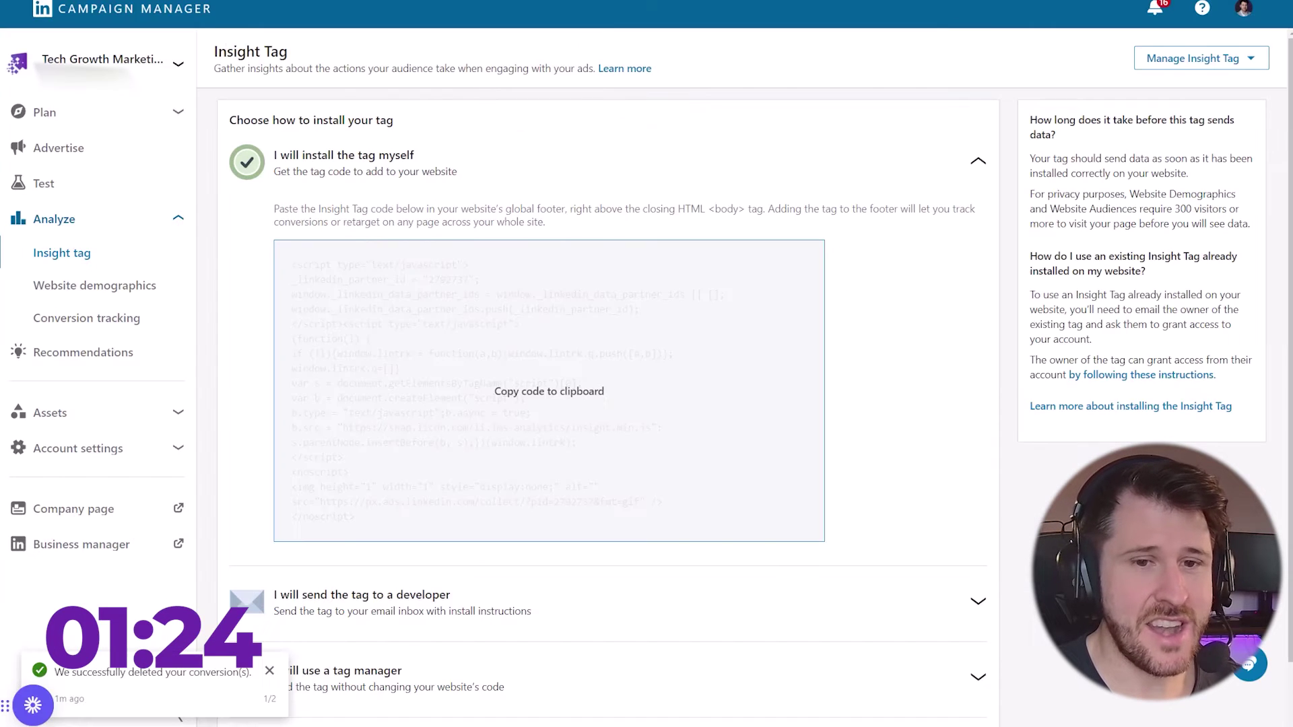
Step: Enter the LinkedIn partner ID as the Insight Tag ID and set the trigger to All Pages
scroll(404, 410, down, 2)
click(395, 618)
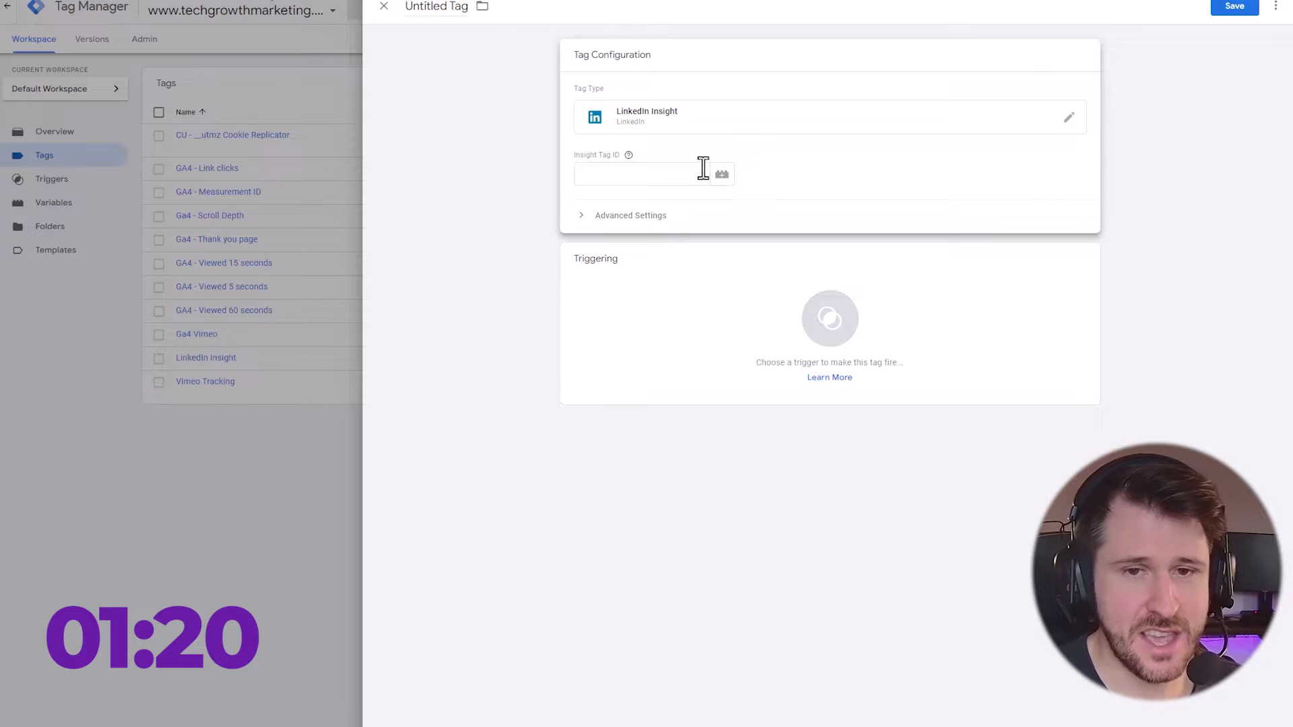
click(628, 173)
click(726, 400)
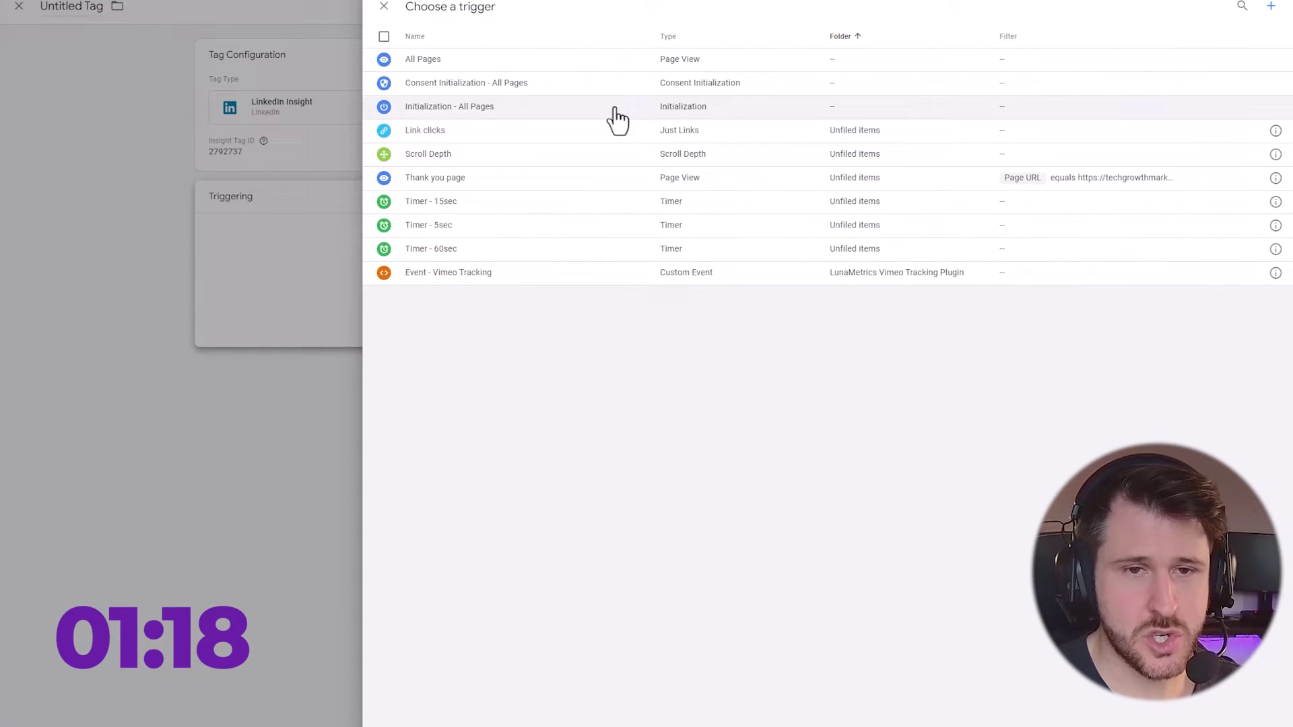
click(483, 60)
click(522, 261)
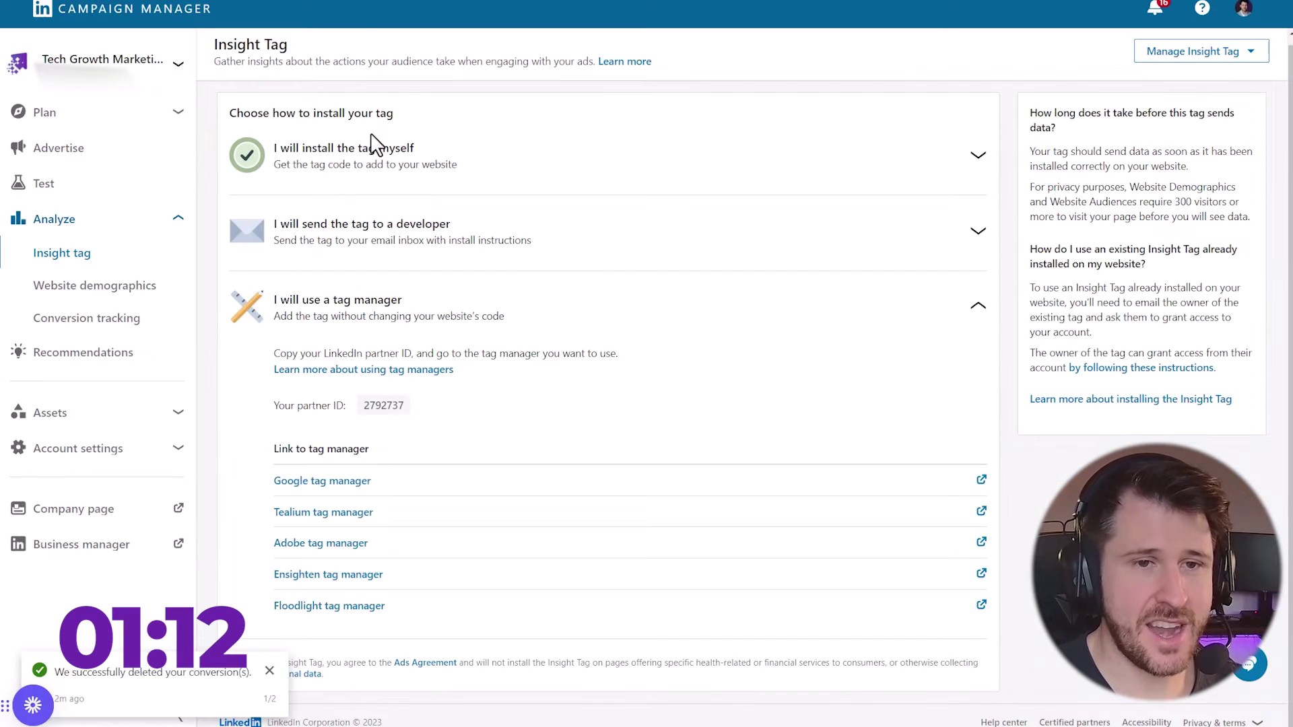
Step: Copy the Insight Tag code, confirm the WPCode Footer already contains it, and return to Campaign Manager
click(385, 168)
click(453, 297)
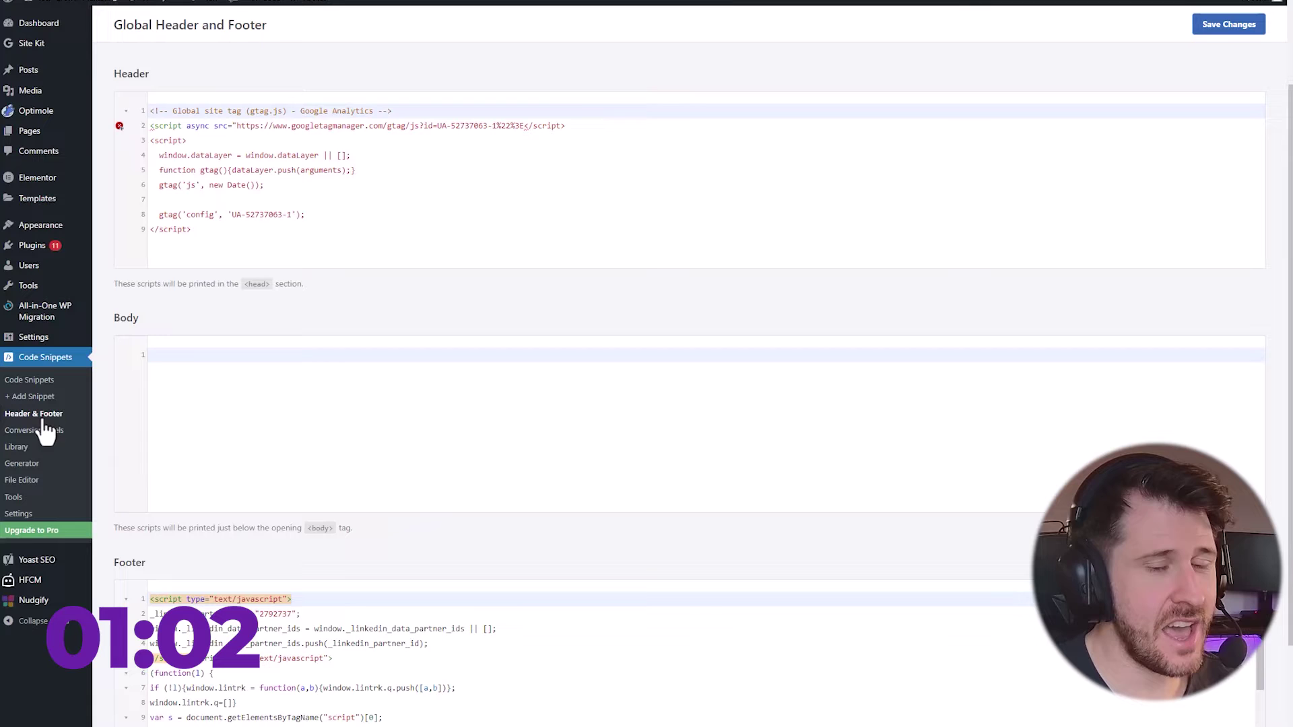
scroll(279, 515, down, 2)
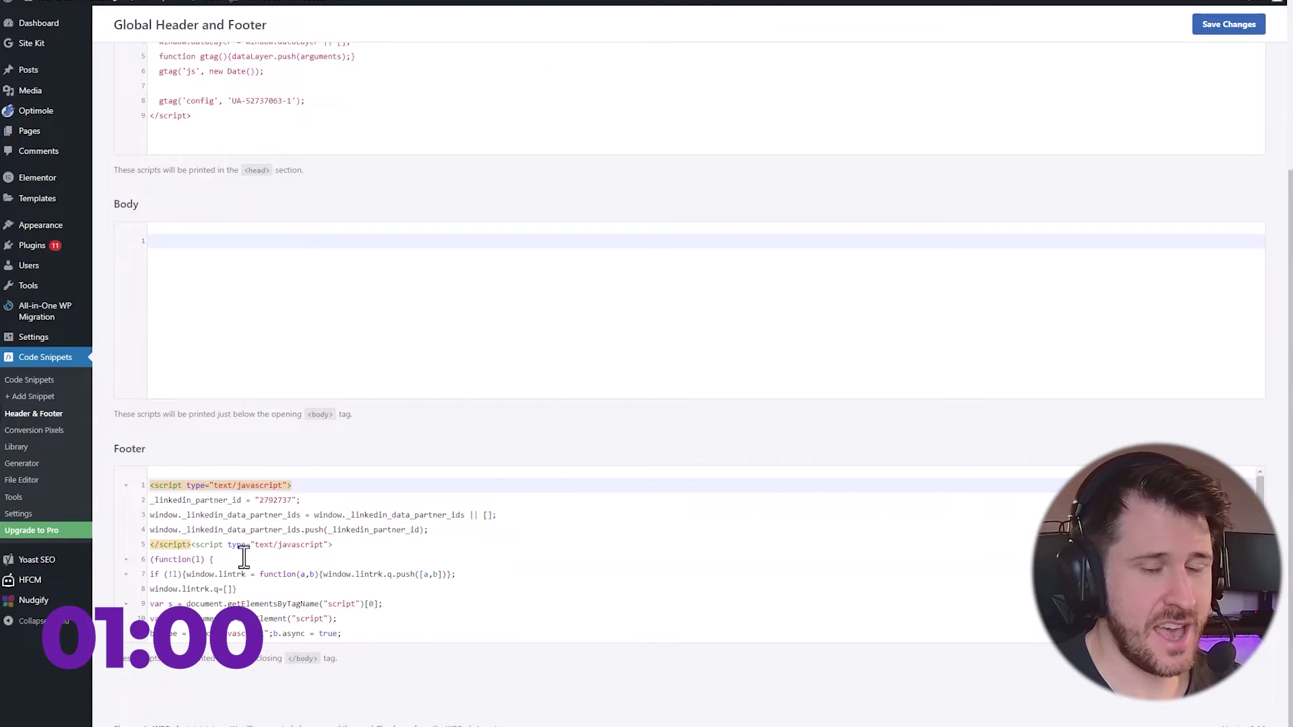
scroll(499, 65, up, 4)
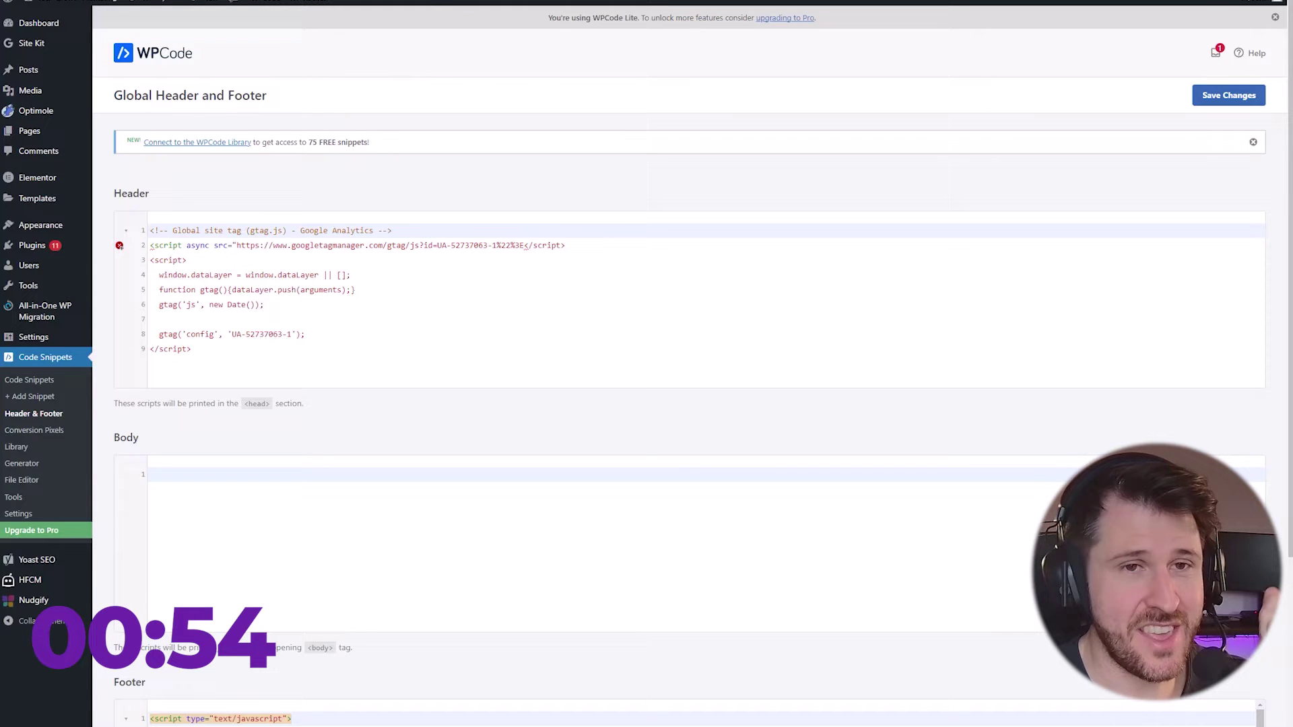
click(175, 1)
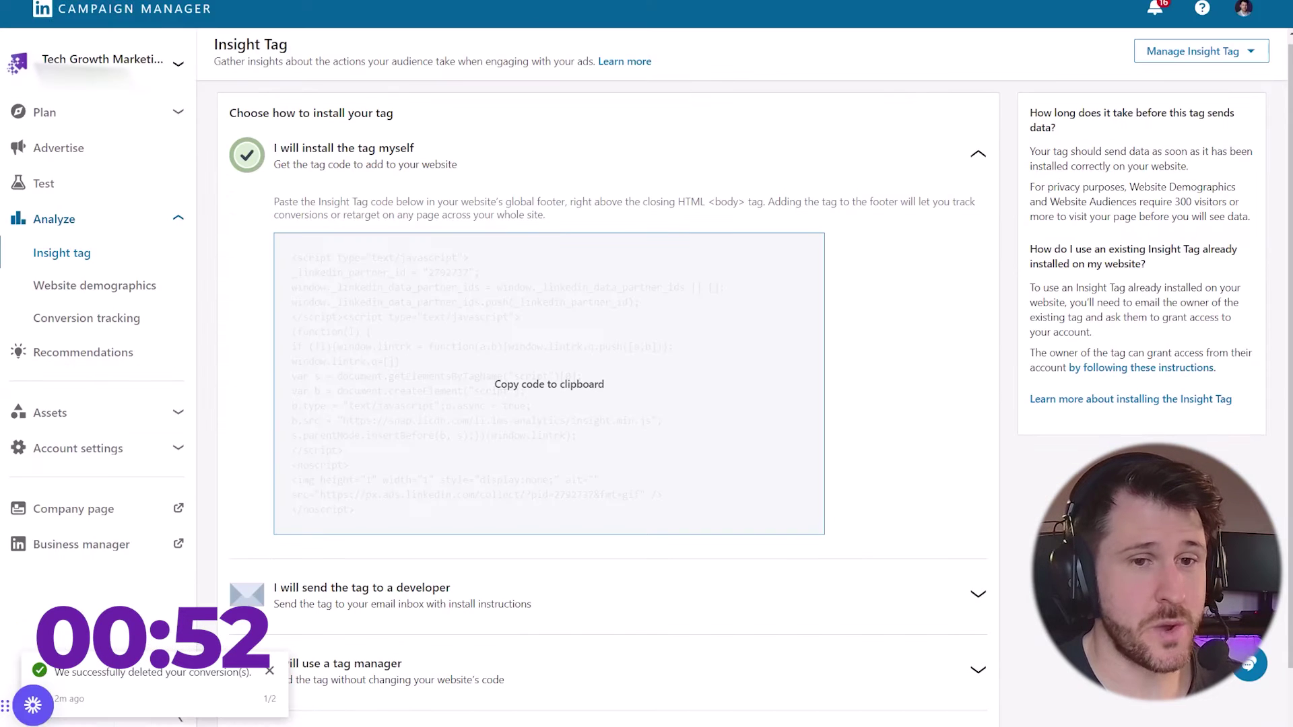
Step: Create a website tag conversion 'Thank You' for Book Appointment with Last Touch - Last campaign attribution
click(101, 328)
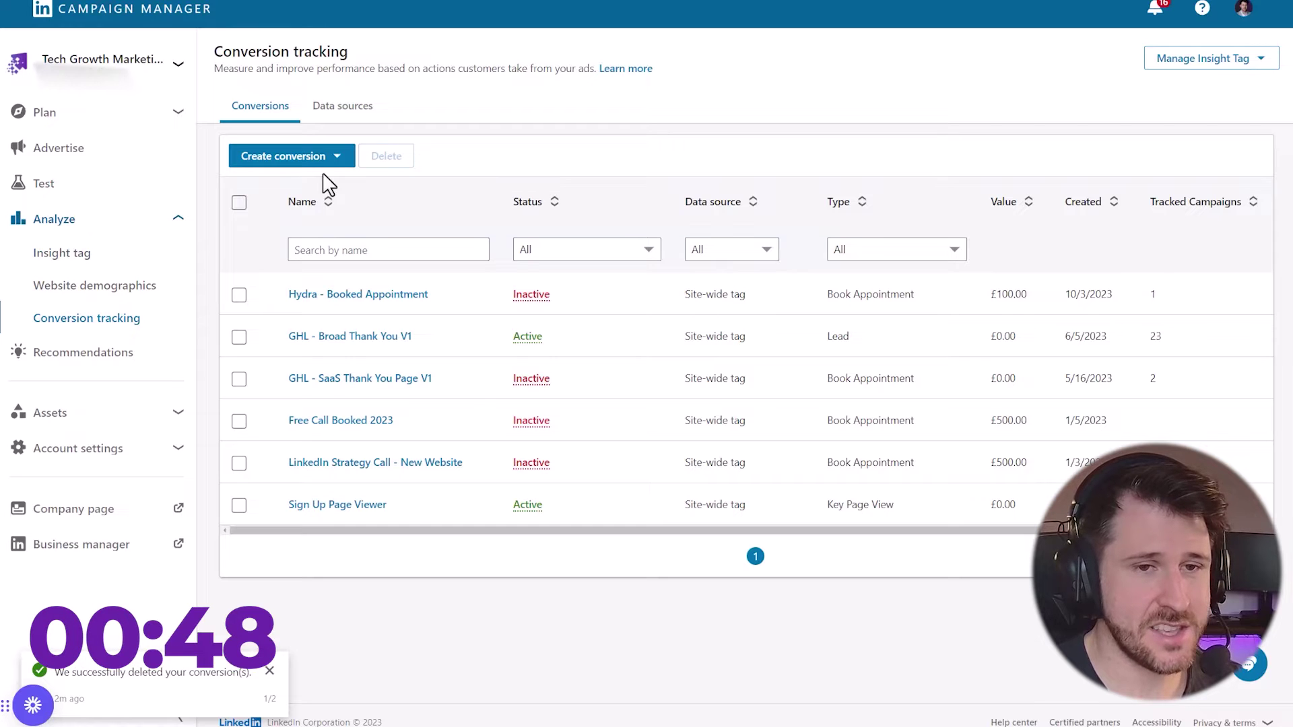
click(303, 162)
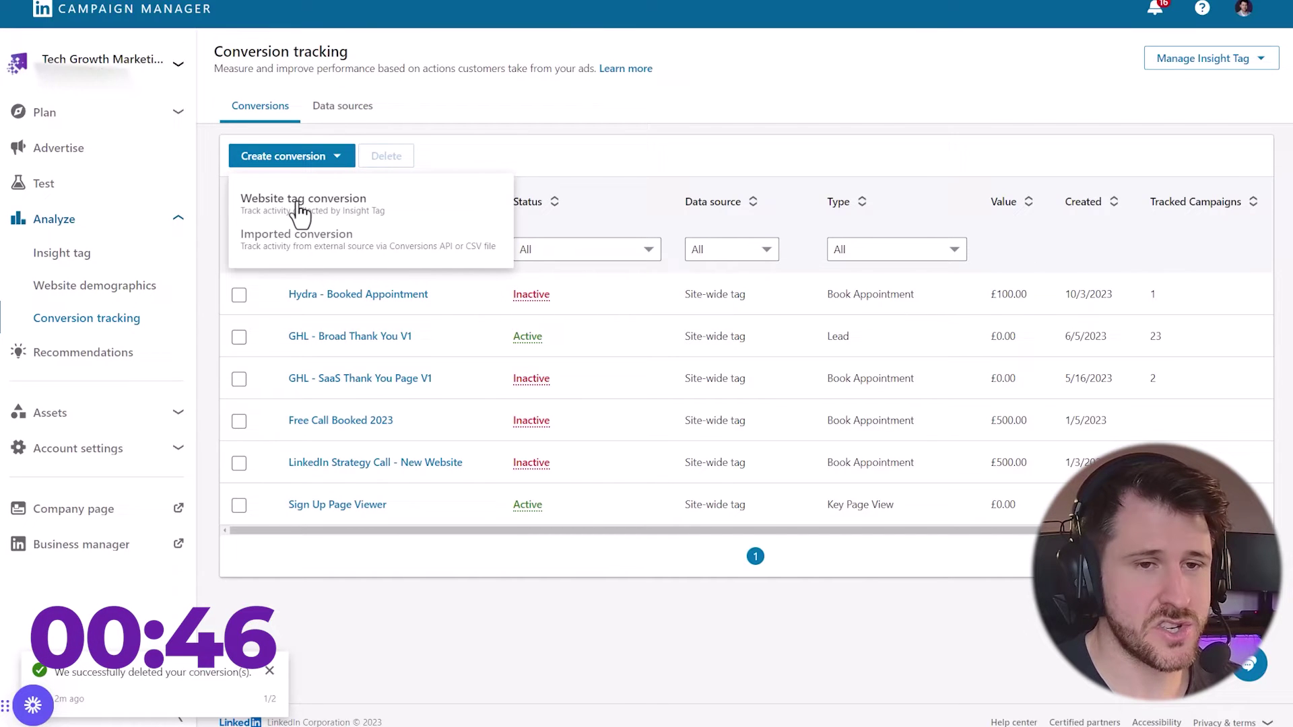
click(299, 215)
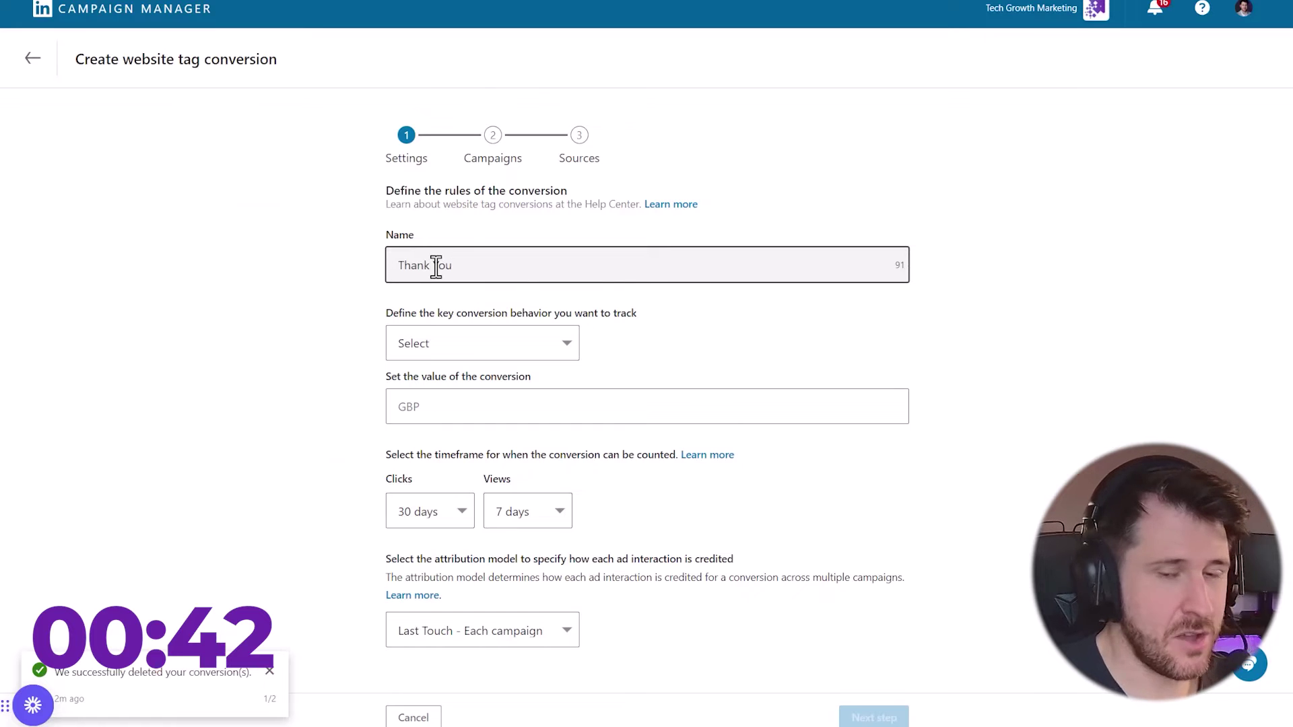
click(497, 342)
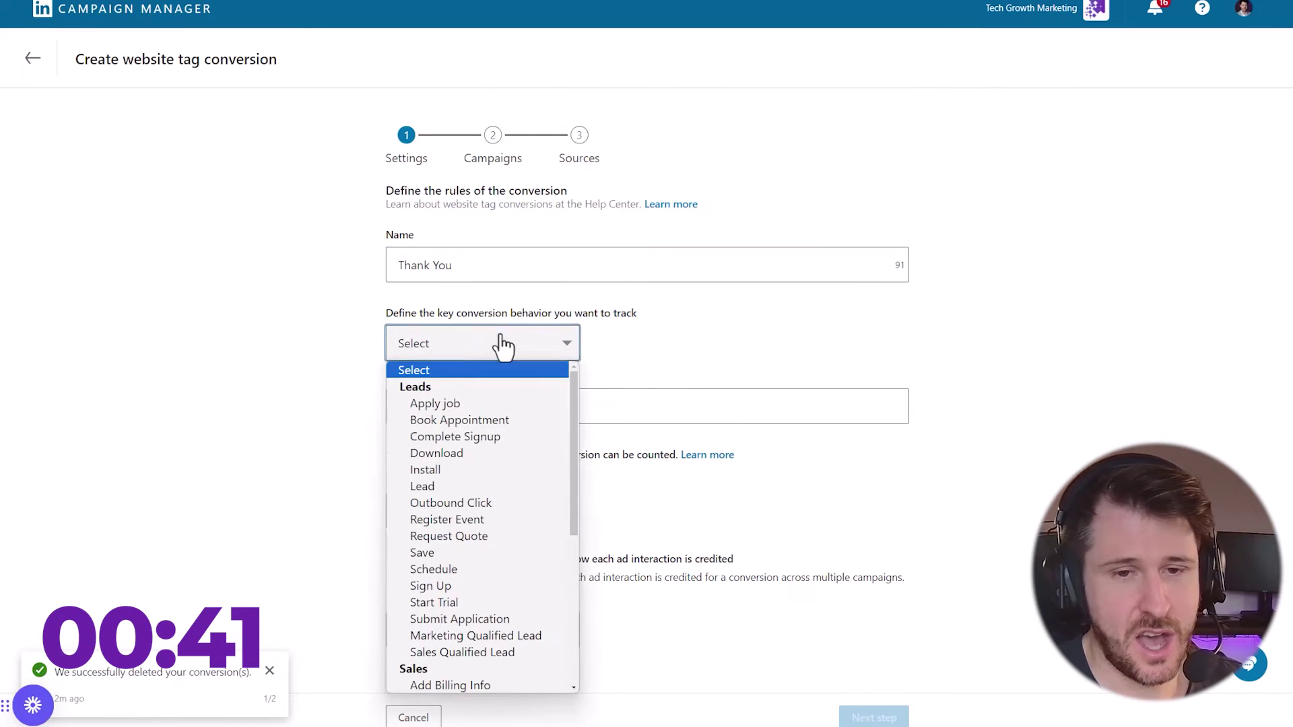
click(495, 421)
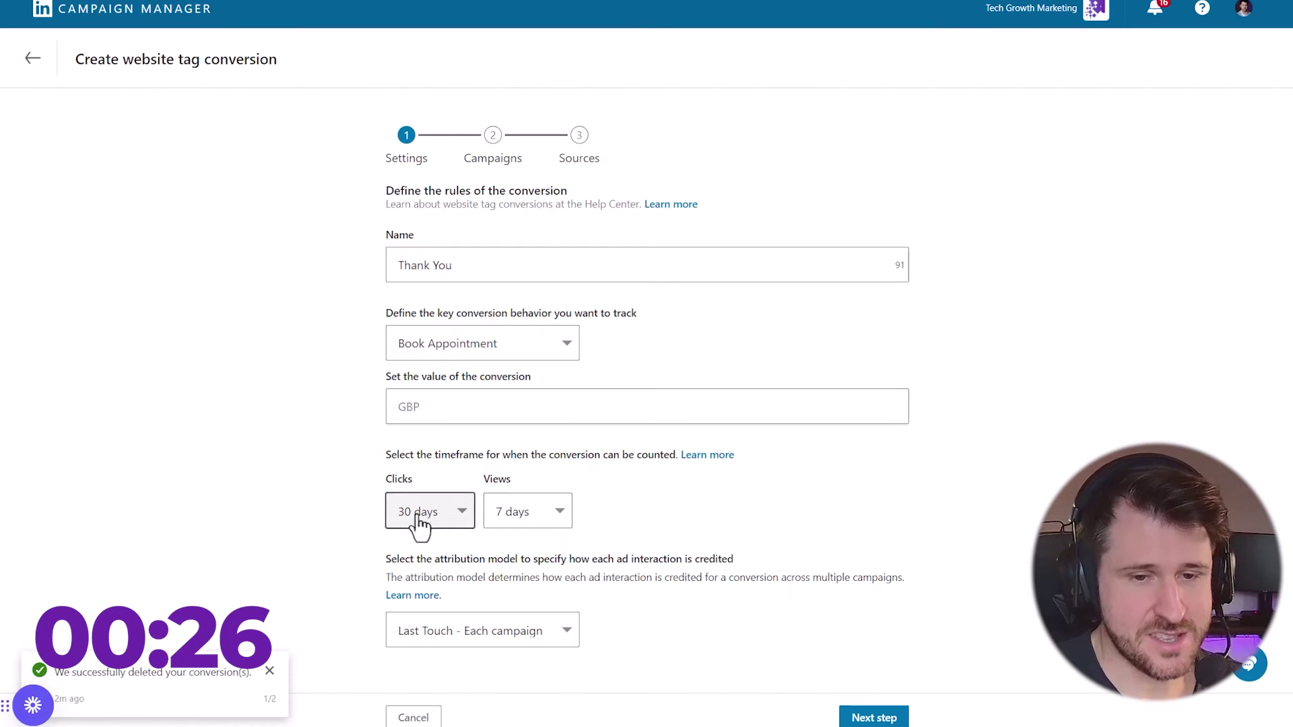
click(512, 630)
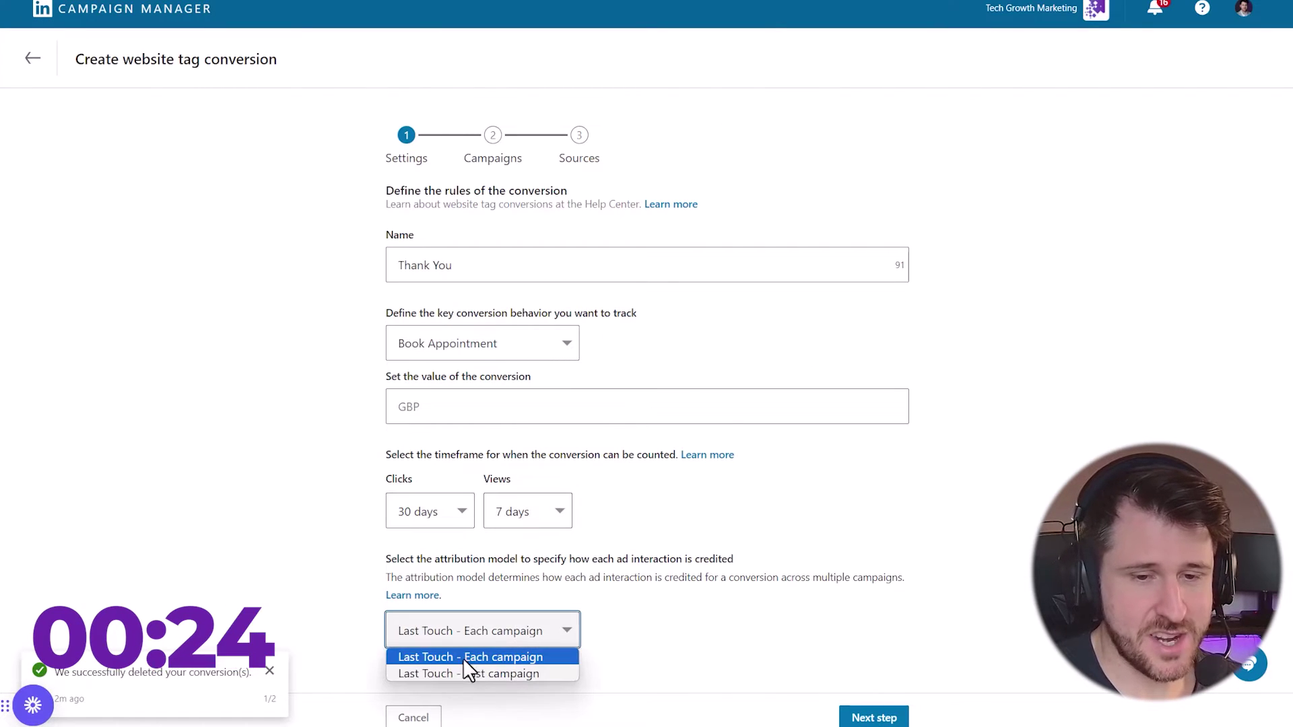
click(446, 675)
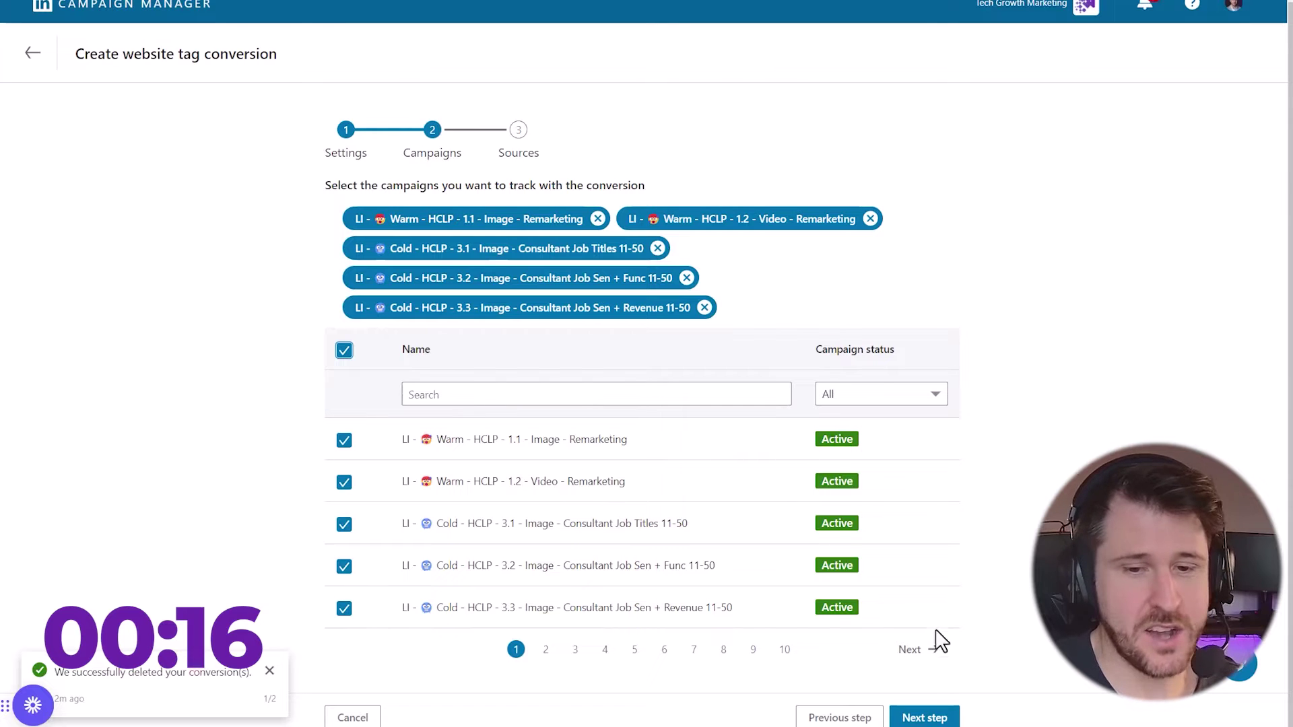
Step: Keep Page load, match URLs that contain the thank-you page address, and create the conversion
click(926, 718)
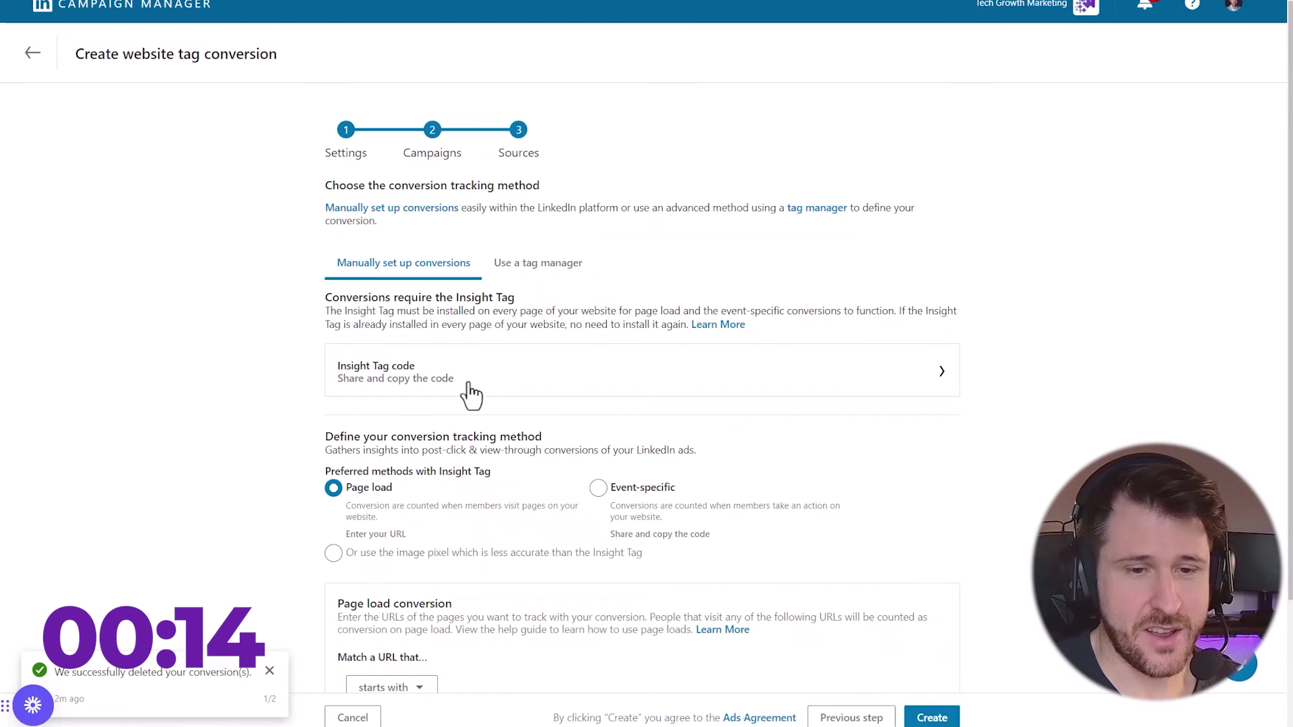
scroll(472, 394, down, 2)
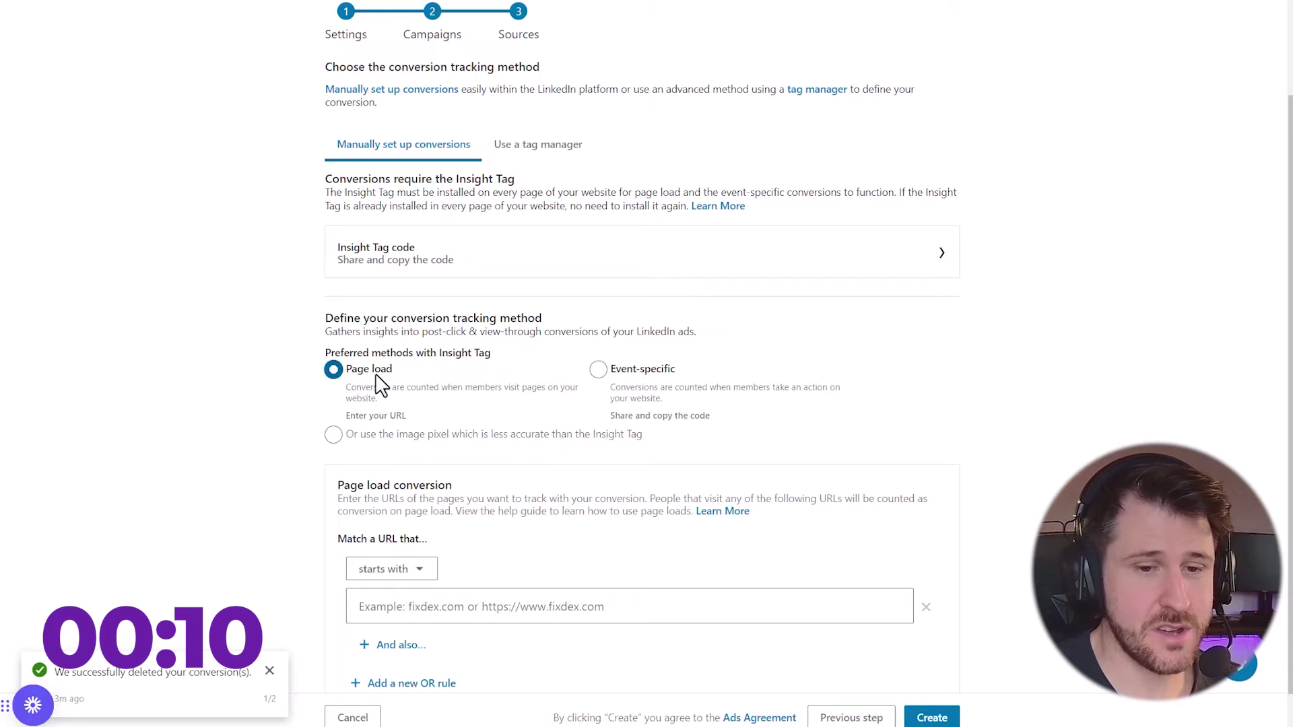
scroll(381, 388, down, 1)
click(402, 532)
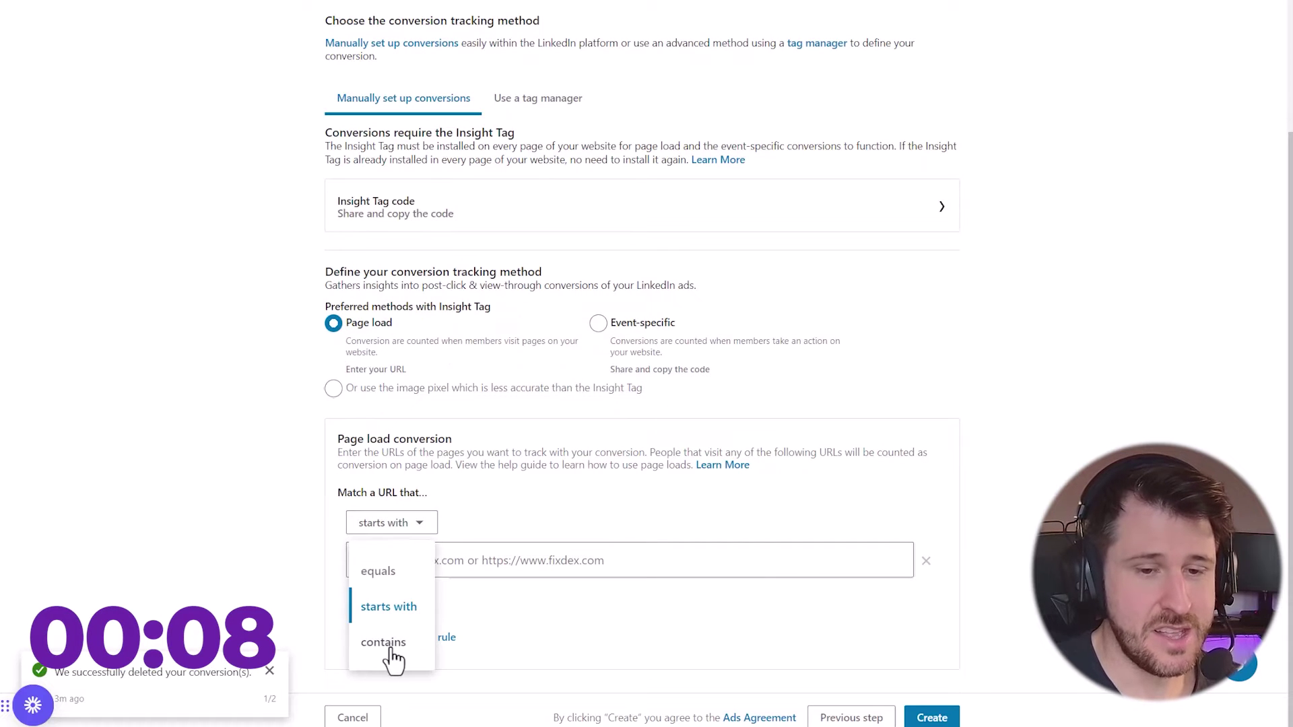
click(384, 643)
click(423, 559)
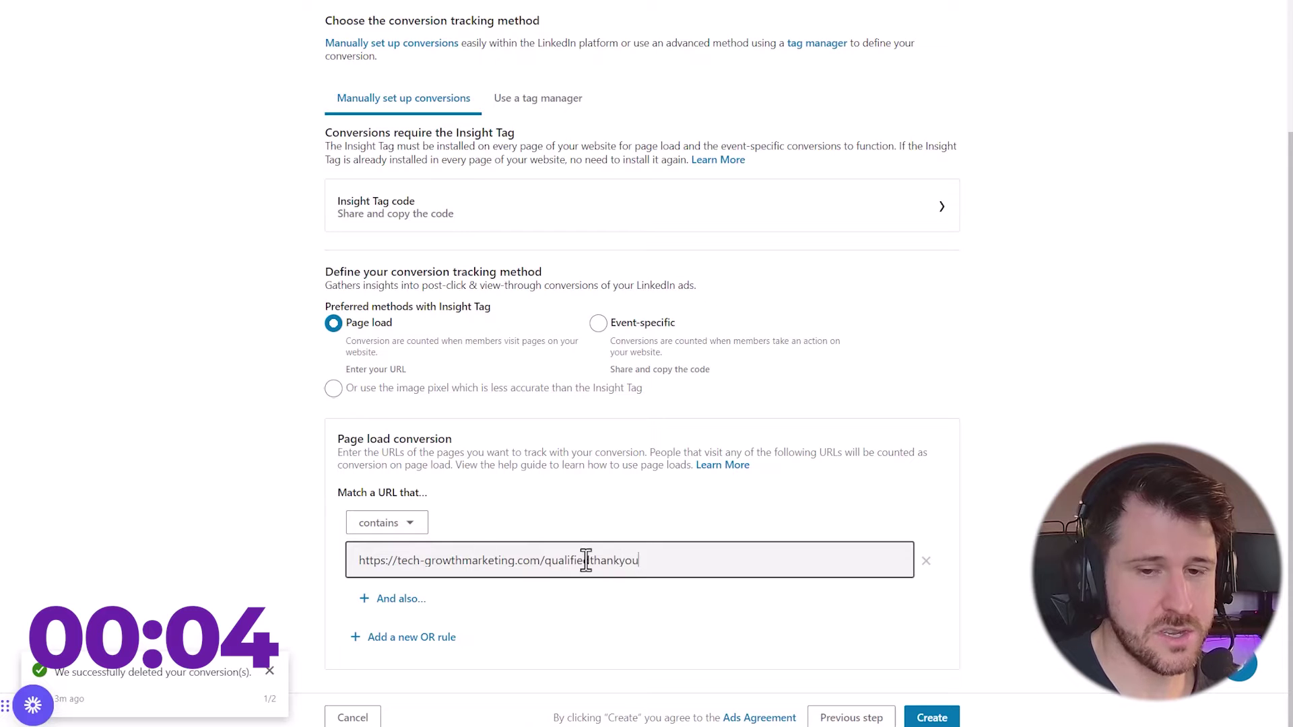
click(945, 718)
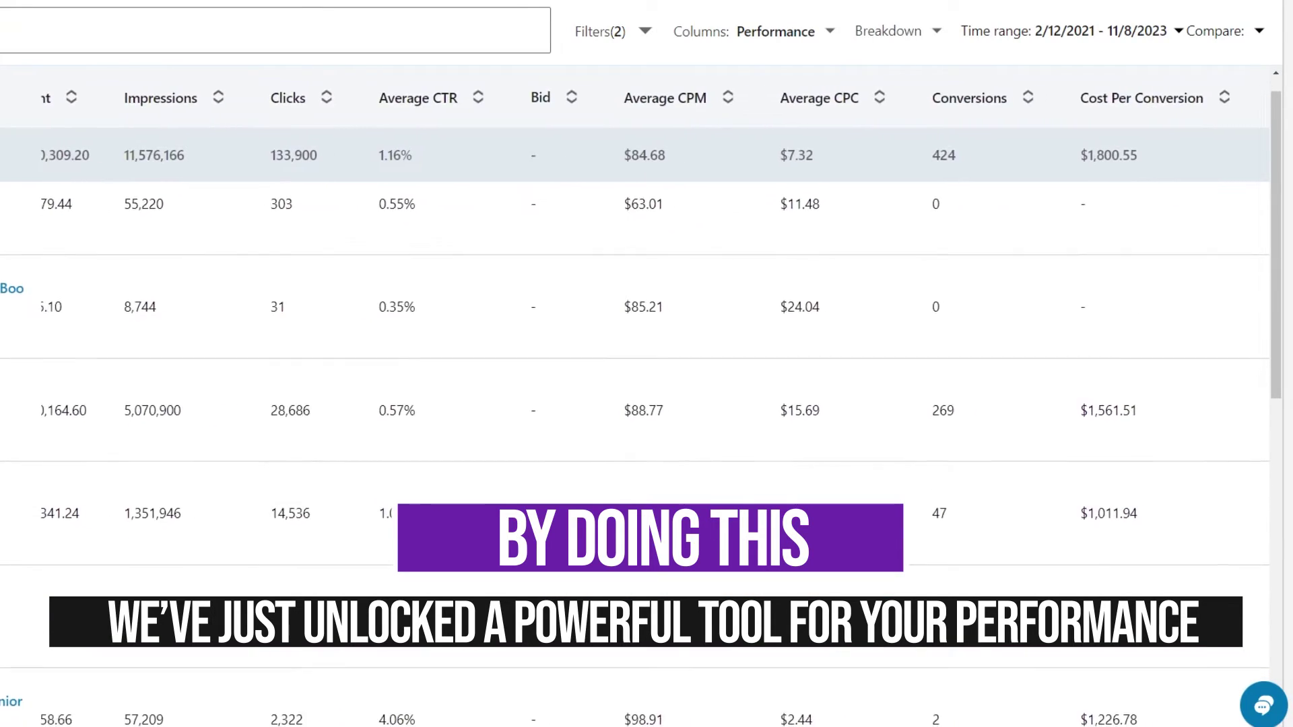
scroll(635, 398, right, 5)
scroll(634, 398, down, 2)
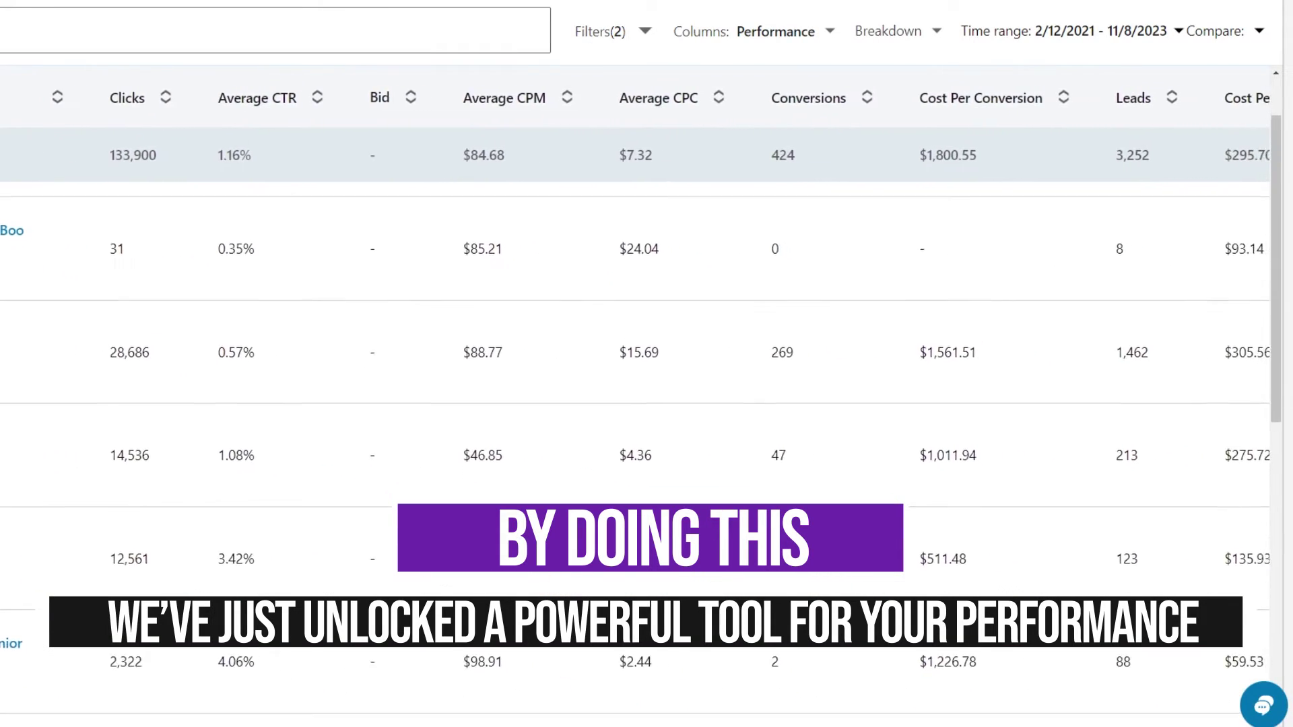
scroll(635, 398, right, 5)
scroll(634, 398, down, 2)
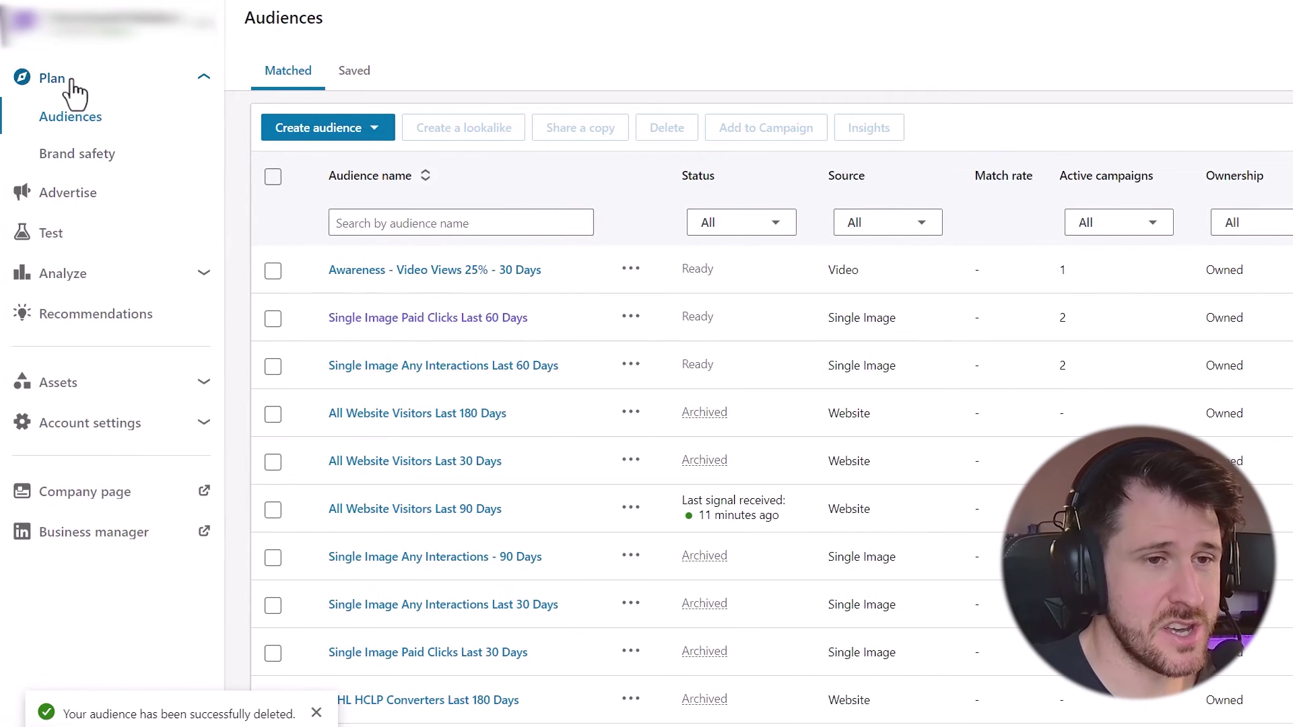
Step: From Audiences, use Create audience and choose Website under Retarget by
click(74, 134)
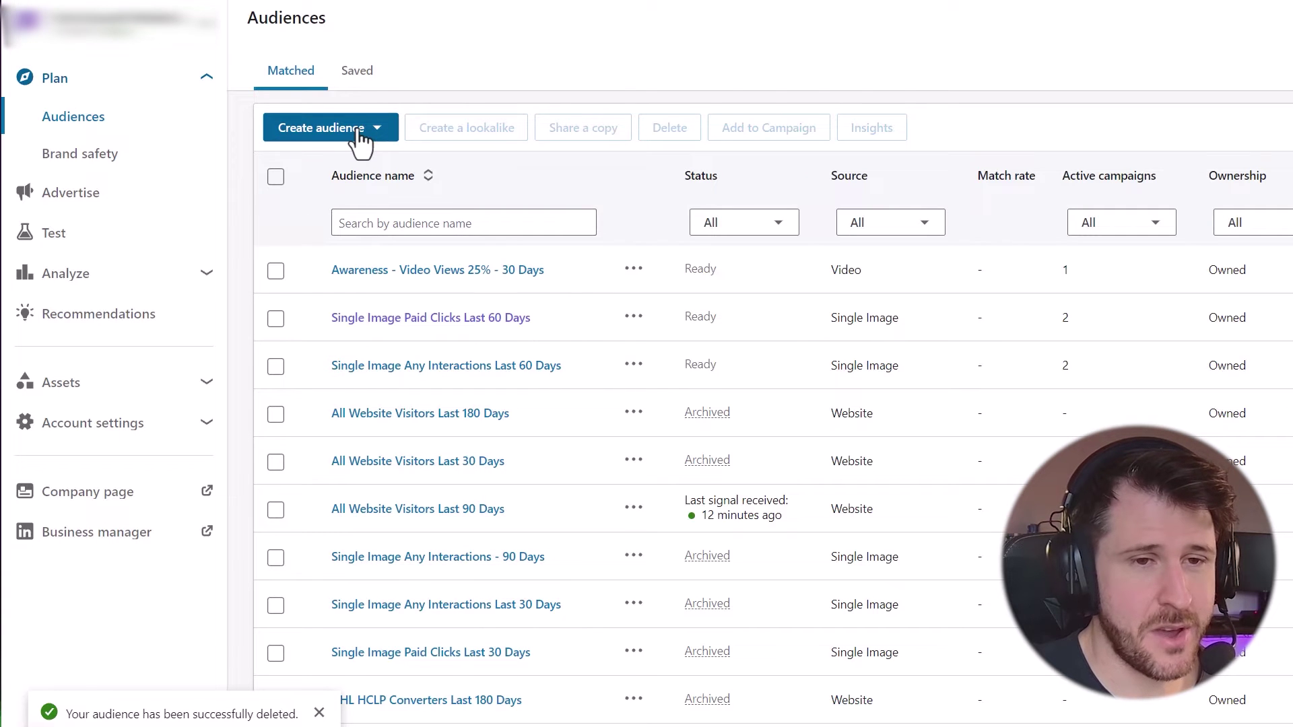
click(360, 133)
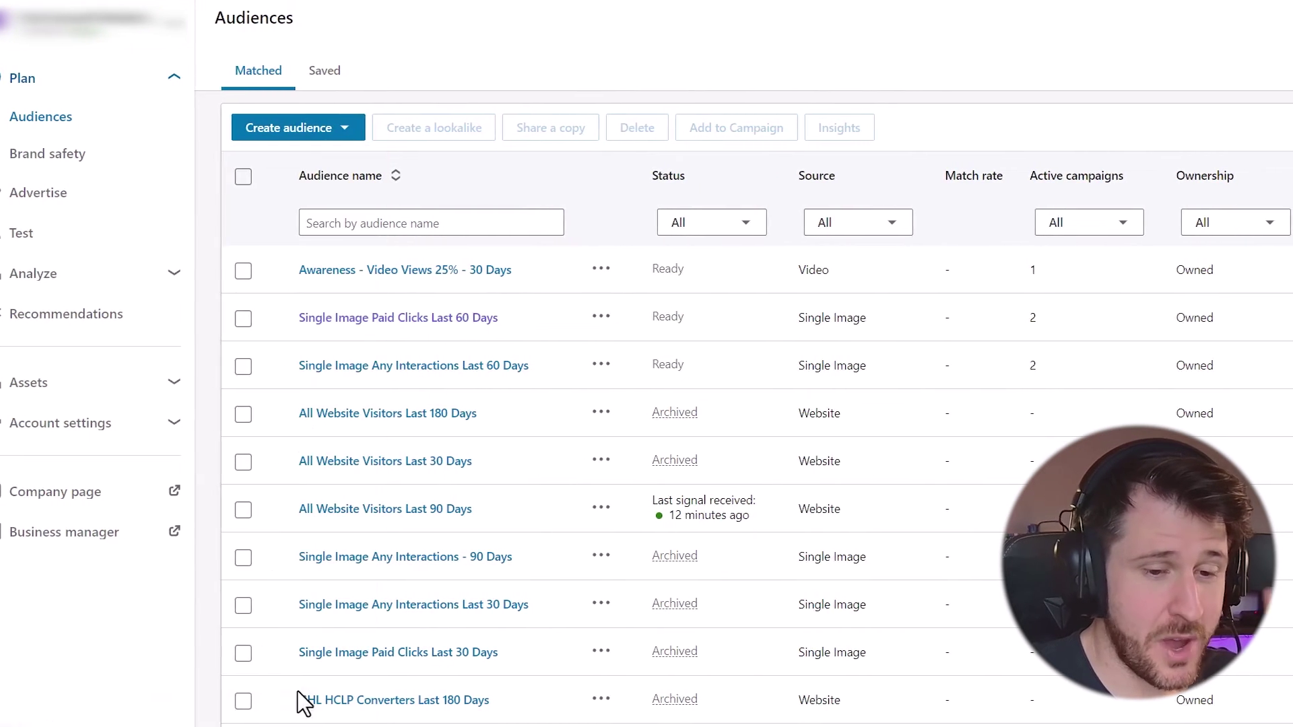
click(339, 127)
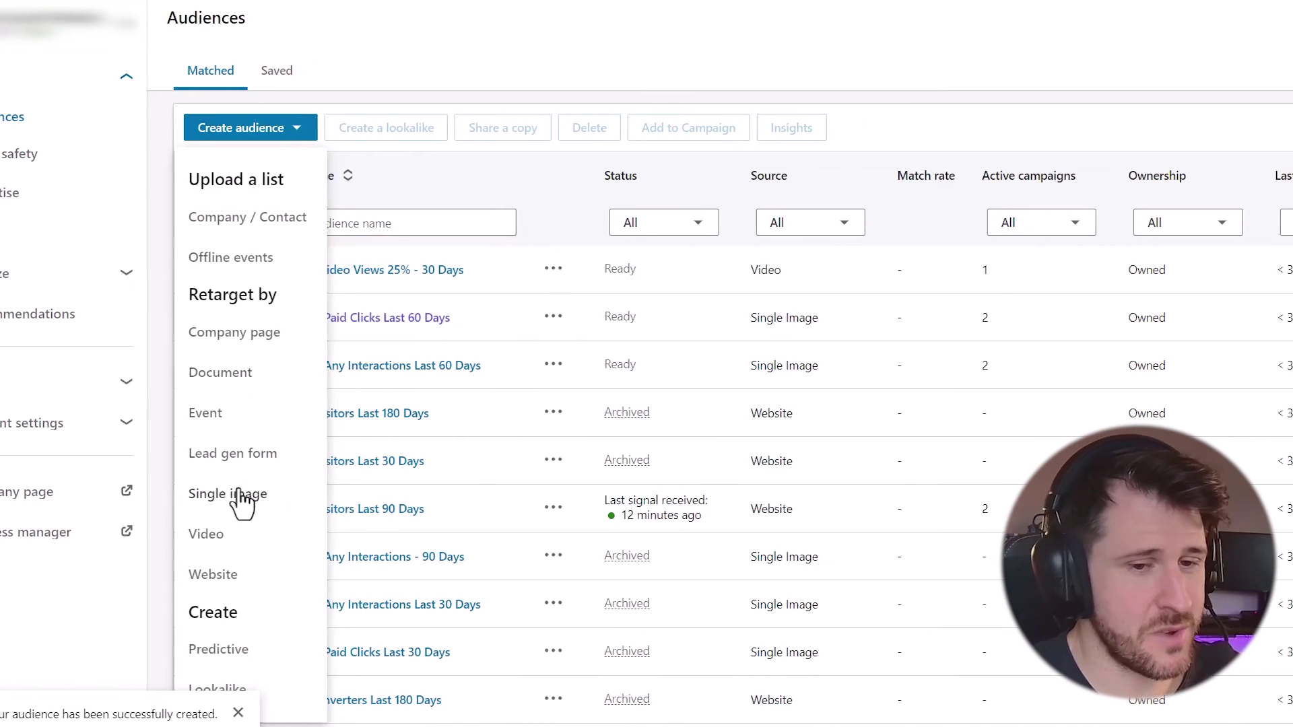
click(223, 580)
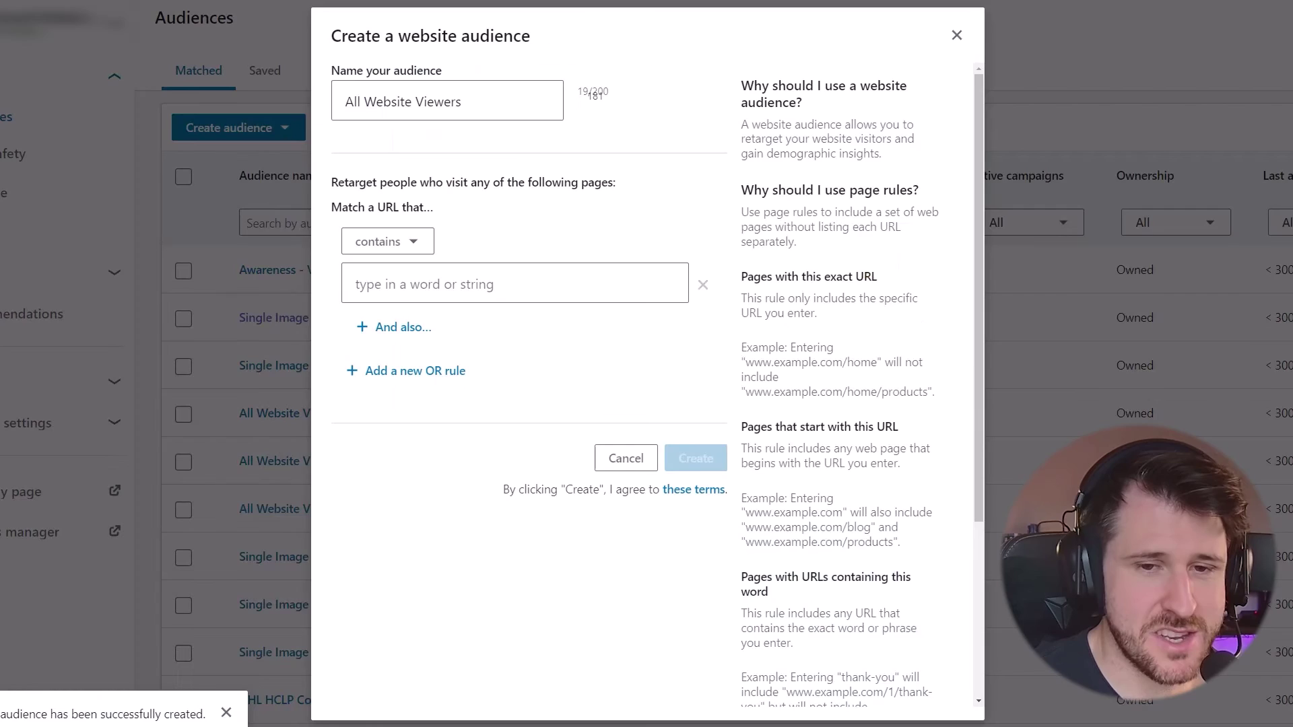
Step: Finish the 'contains tech-growthmarketing.com' URL rule and create the All Website Viewers audience
click(553, 216)
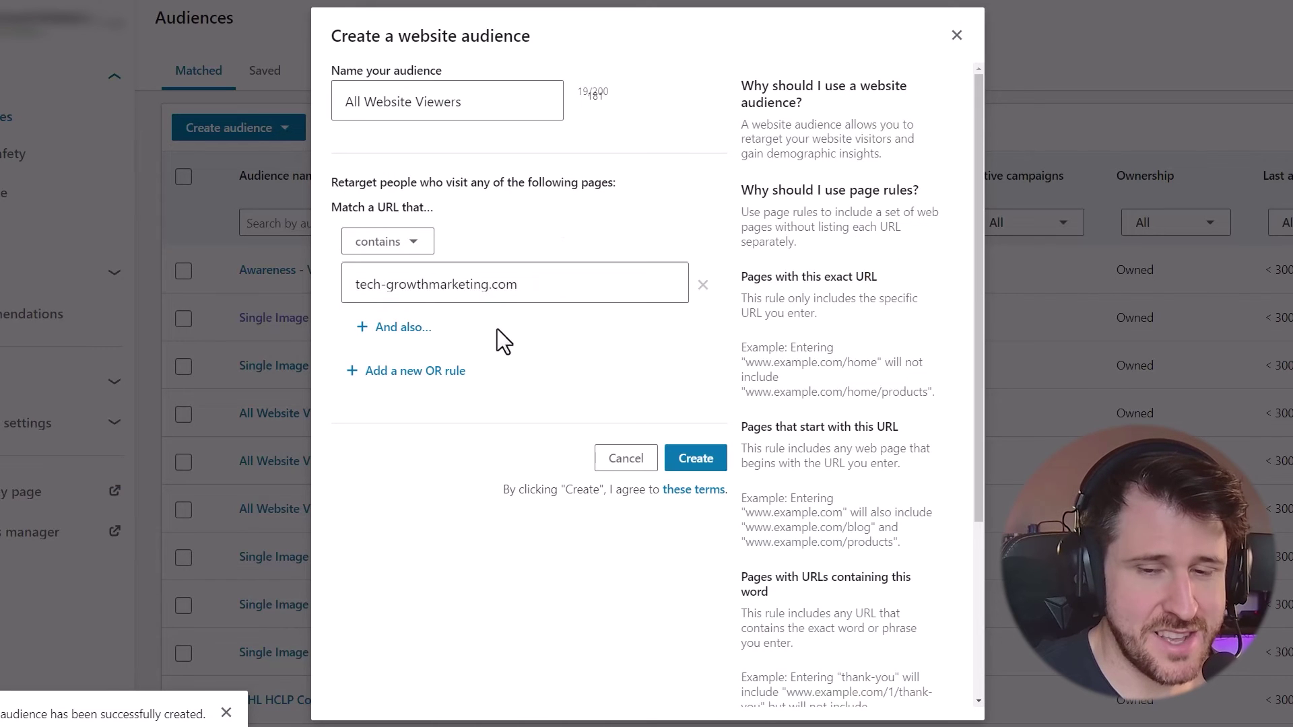
click(698, 461)
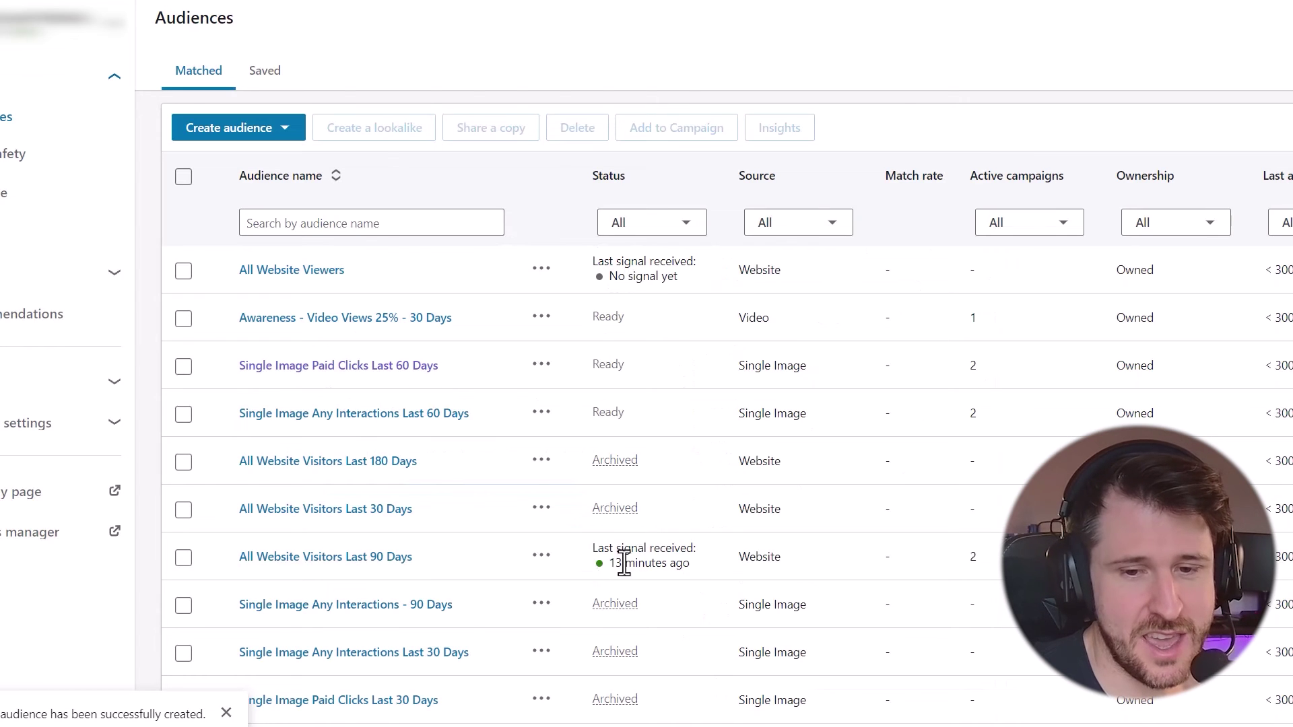
click(721, 570)
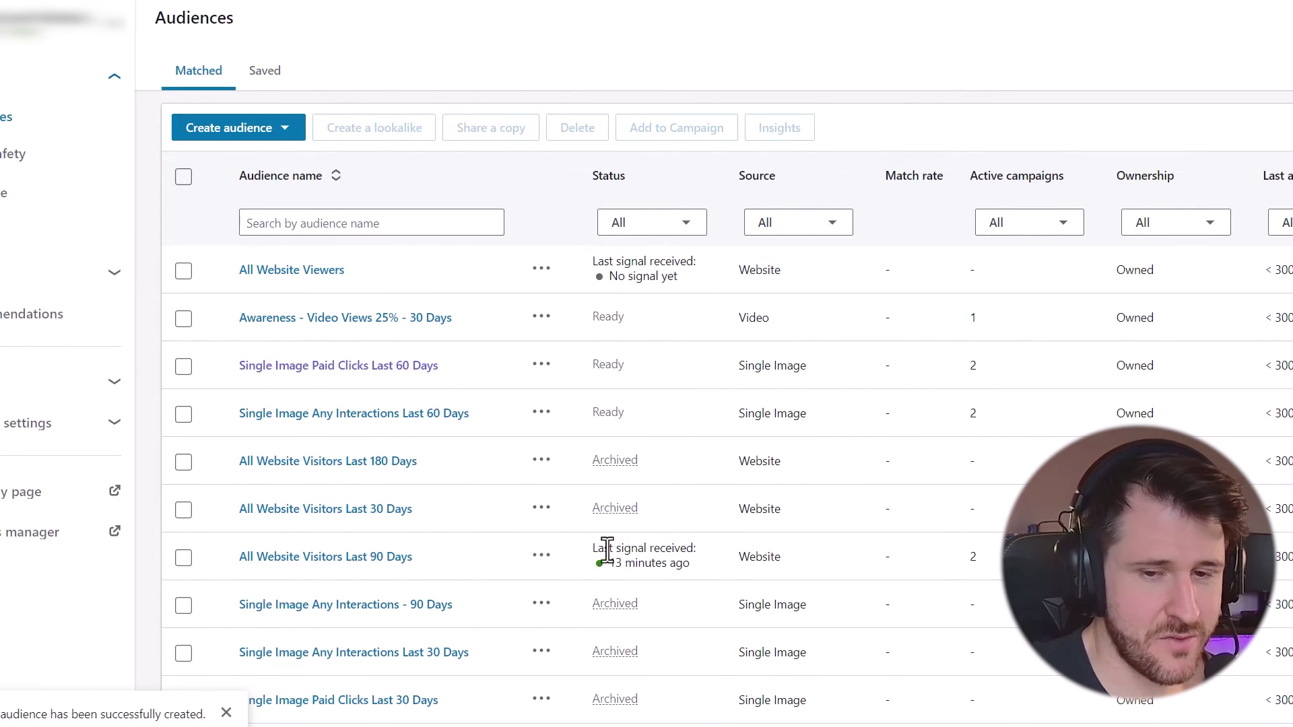